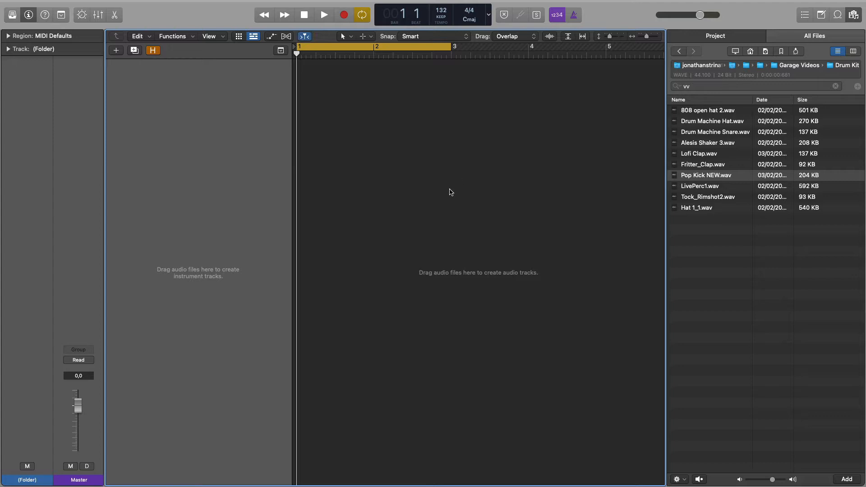
Audition the kick, hat, snare, rimshot, percussion and clap samples in the Drum Kit folder
left_click(699, 176)
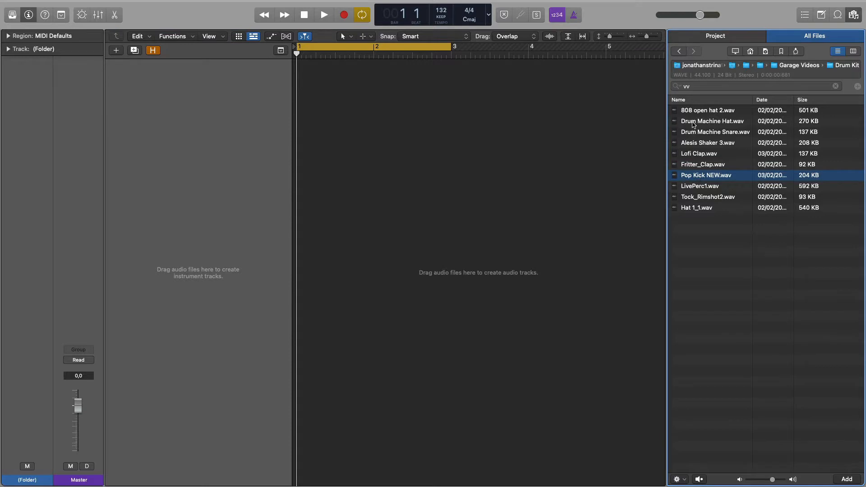
left_click(693, 122)
left_click(694, 133)
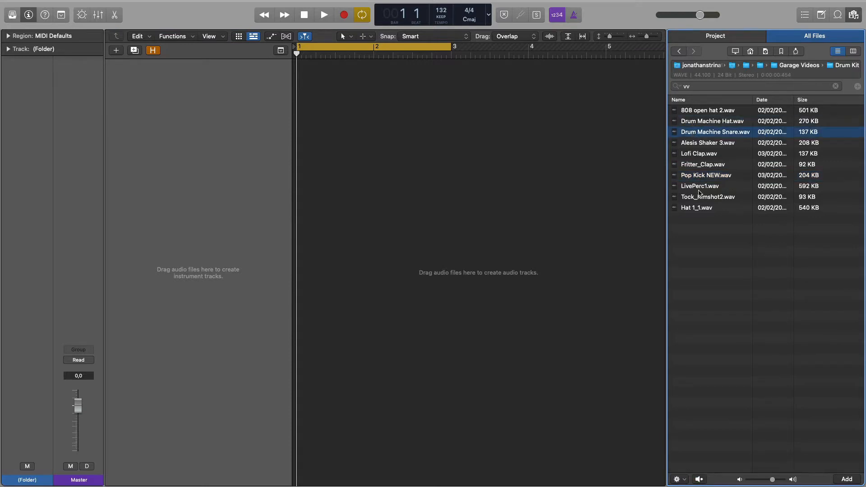
left_click(698, 209)
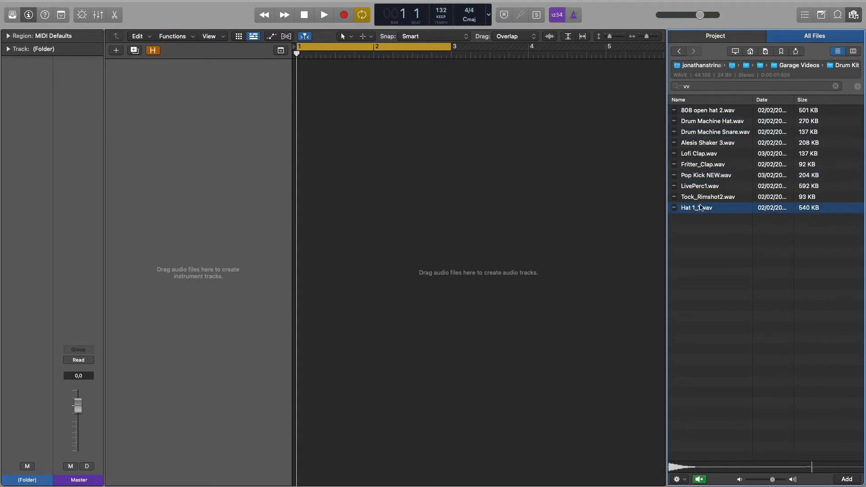
left_click(701, 199)
left_click(696, 188)
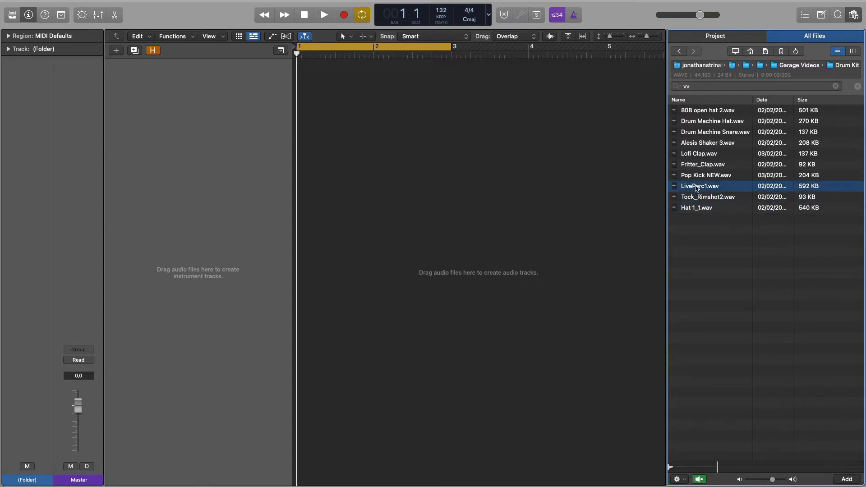
left_click(694, 163)
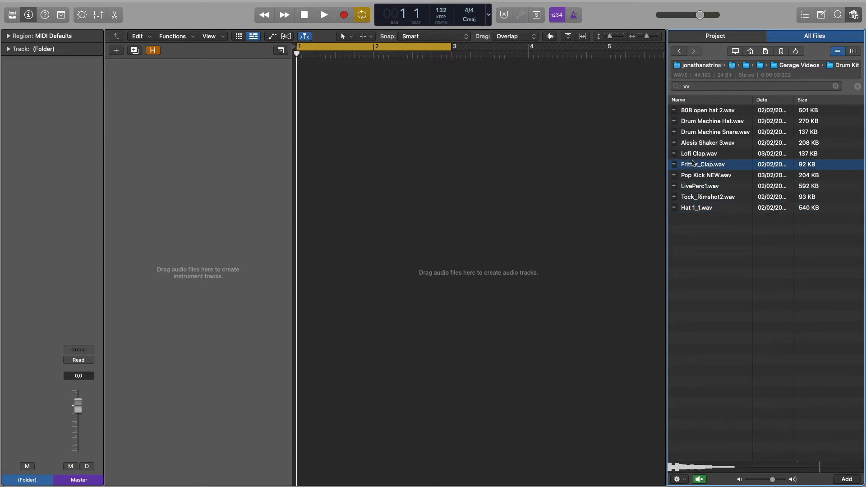
left_click(694, 155)
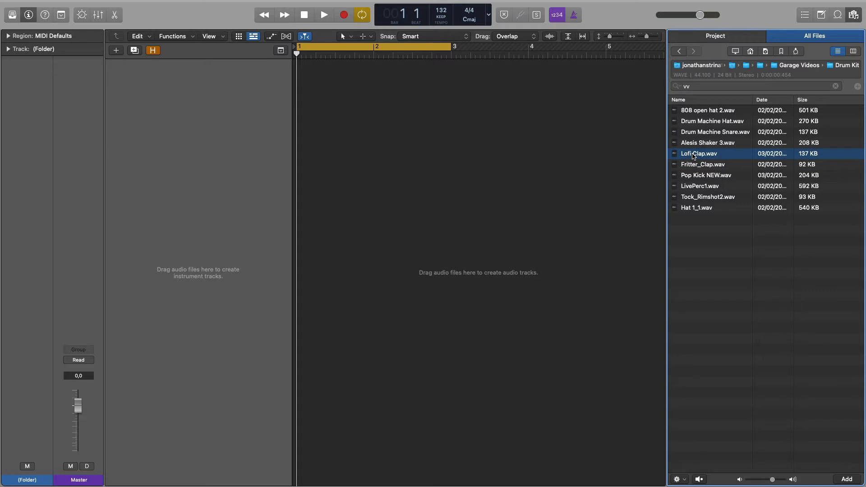
Load all ten Drum Kit samples into a new Drum Machine Designer track and audition its pads
left_click_drag(714, 221, 157, 107)
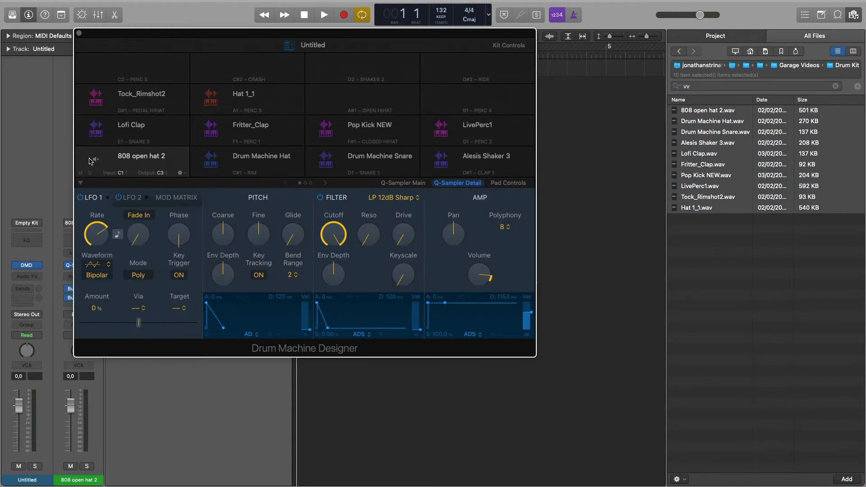
left_click(210, 160)
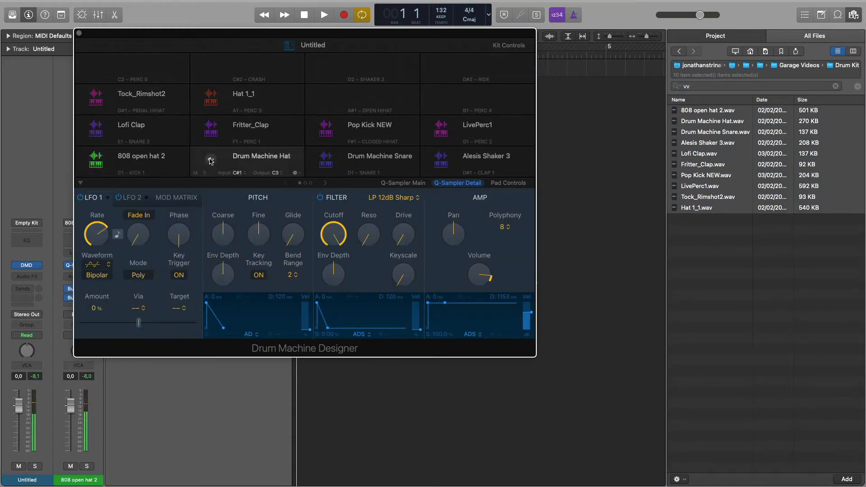
left_click(325, 160)
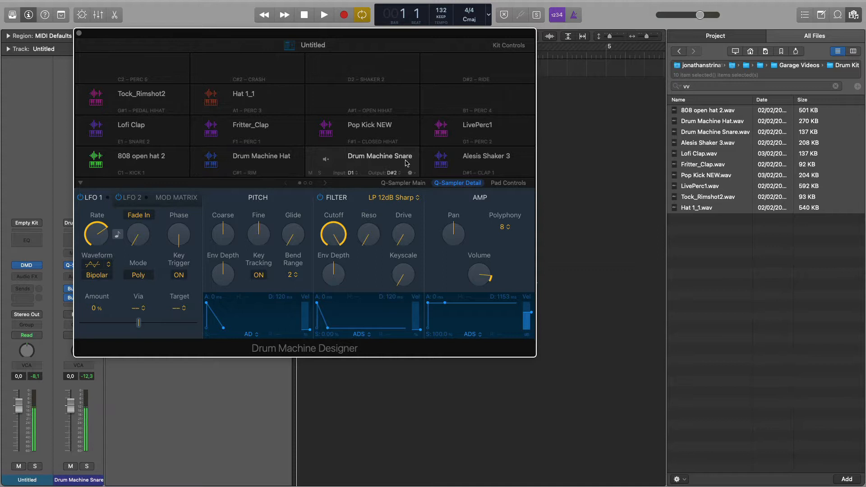
left_click(440, 161)
left_click(441, 132)
left_click(326, 129)
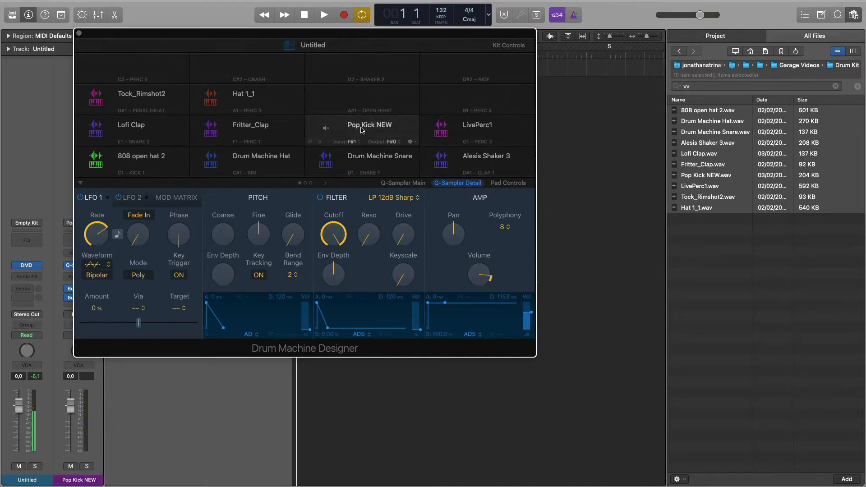
left_click(153, 128)
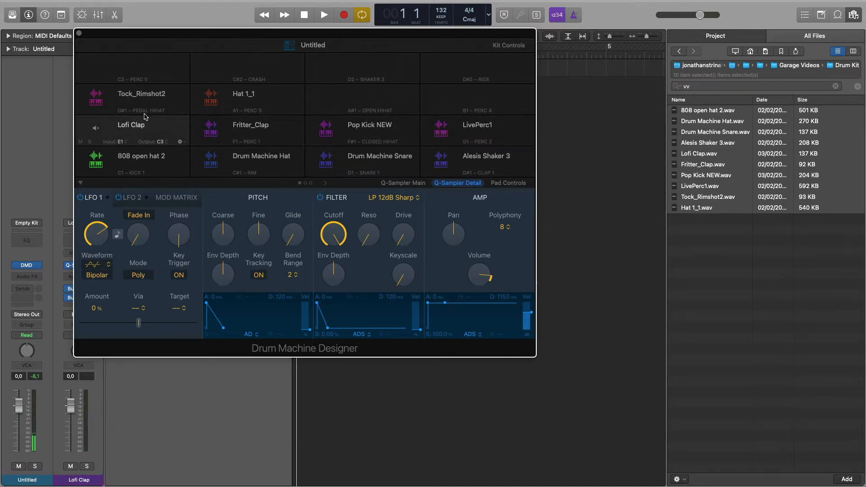
left_click(145, 93)
left_click(239, 96)
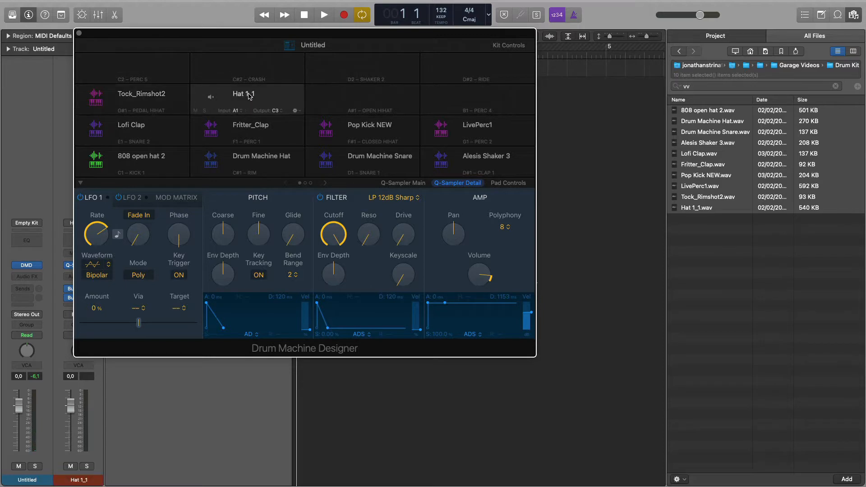
key("super+w")
Create a pattern region starting at bar 1 on the Empty Kit track
scroll(370, 130, "up", 5)
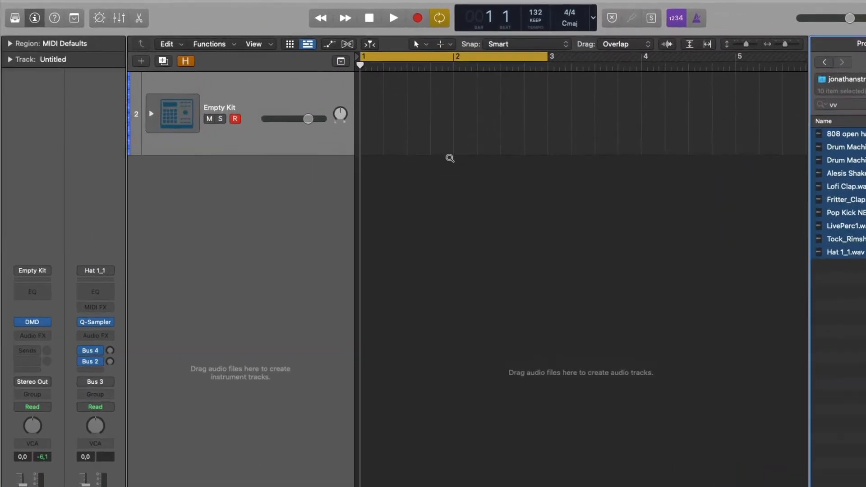
right_click(448, 164)
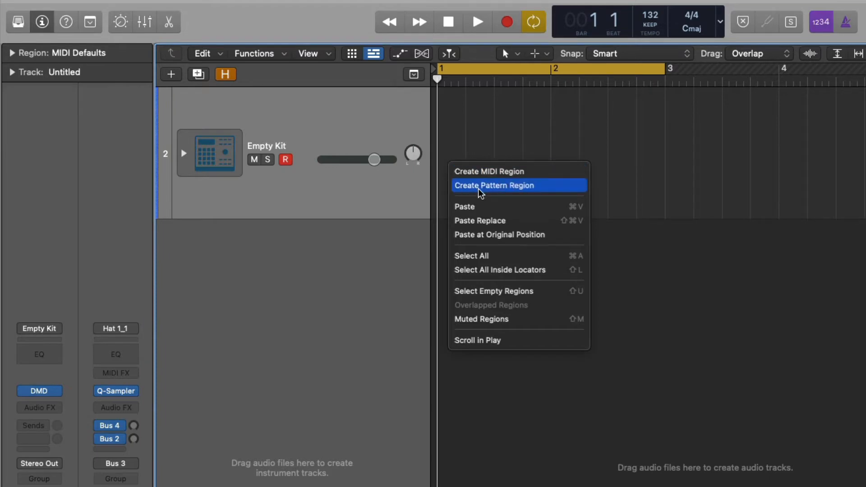
left_click(569, 186)
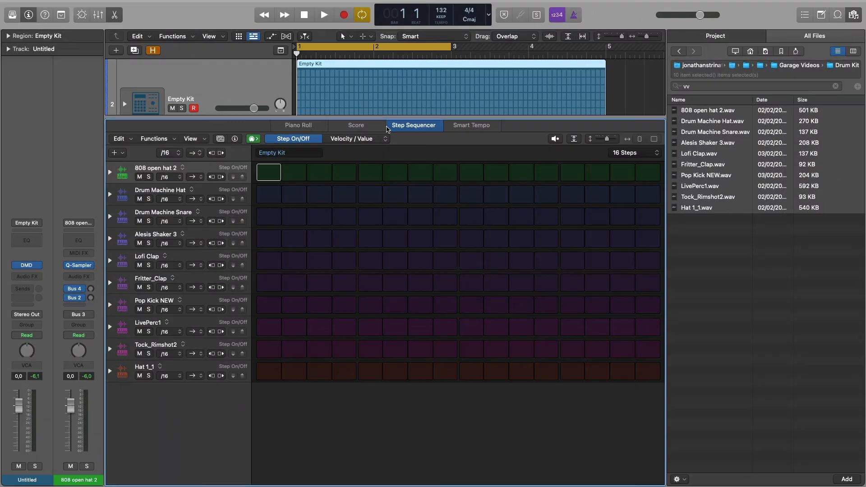
Hide the file browser and set the pattern length to 32 steps
key("f")
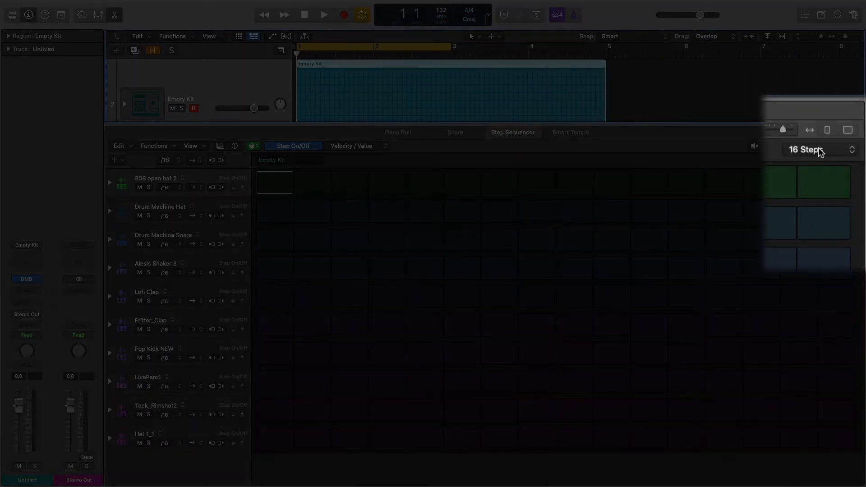
left_click(827, 150)
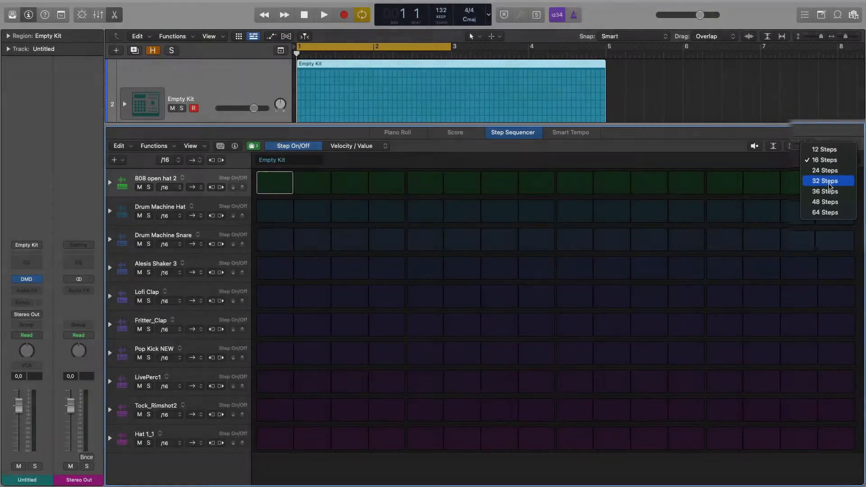
left_click(818, 180)
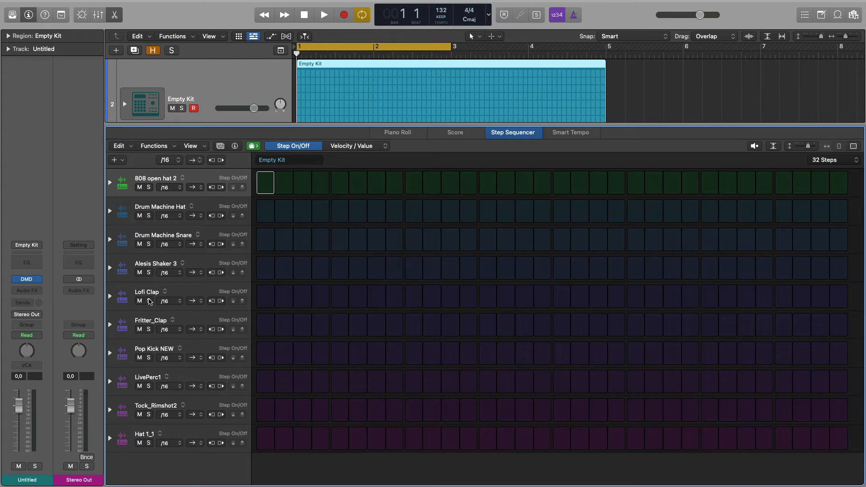
Program Pop Kick NEW hits on steps 1, 4, 11, 18, 20, 27 and 31, and start playback of the pattern
left_click(122, 355)
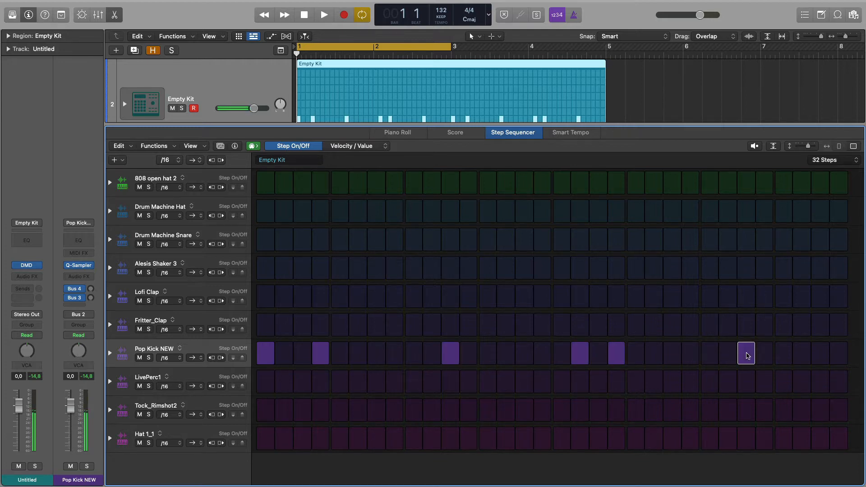
left_click(439, 94)
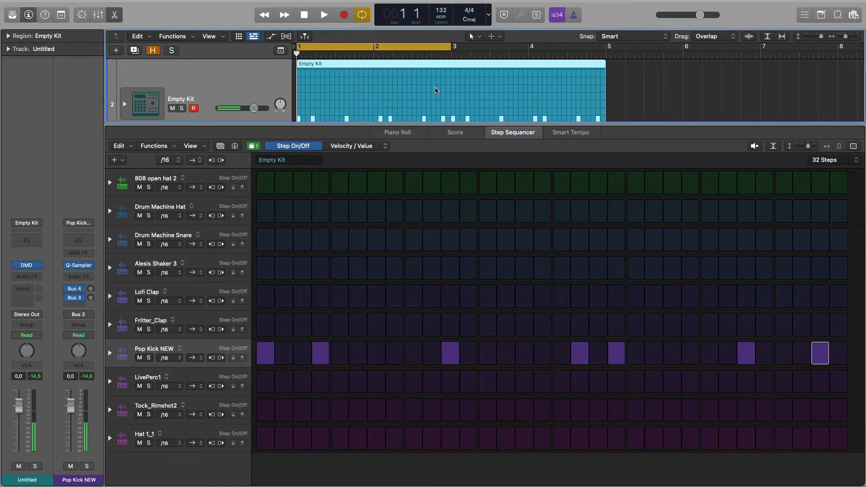
key("space")
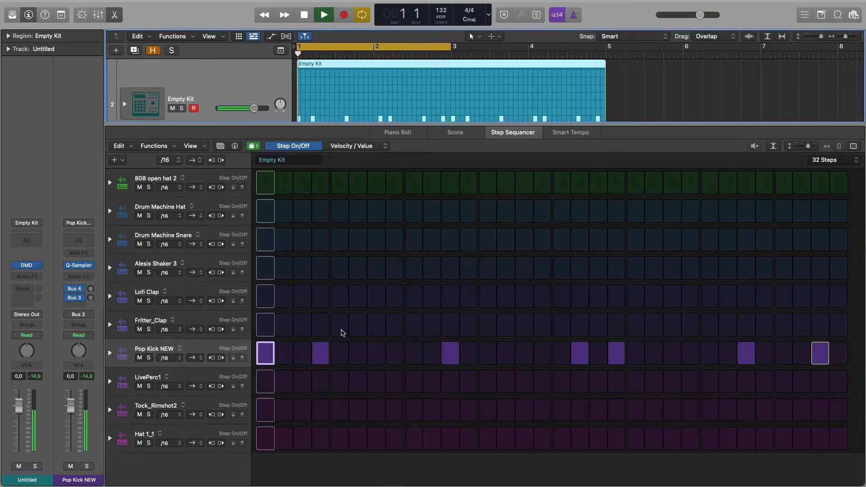
Add Fritter_Clap hits on steps 5, 13, 21 and 29 of the pattern
left_click(339, 325)
left_click(488, 327)
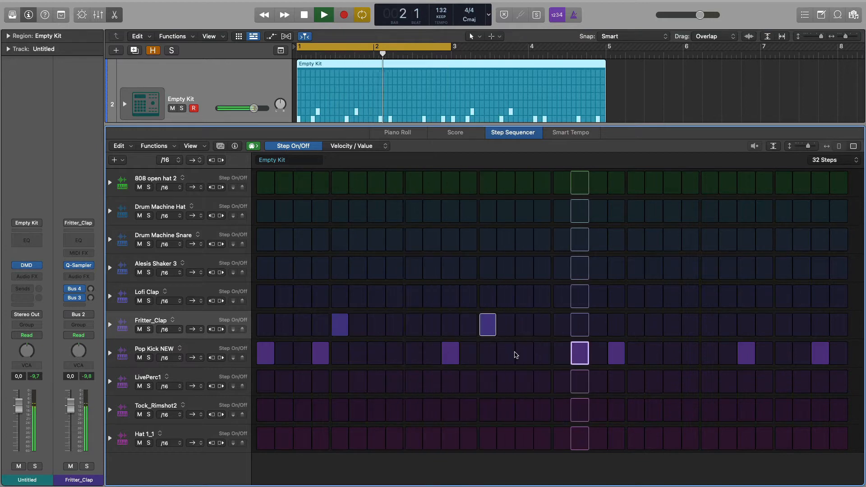
left_click(637, 327)
left_click(777, 327)
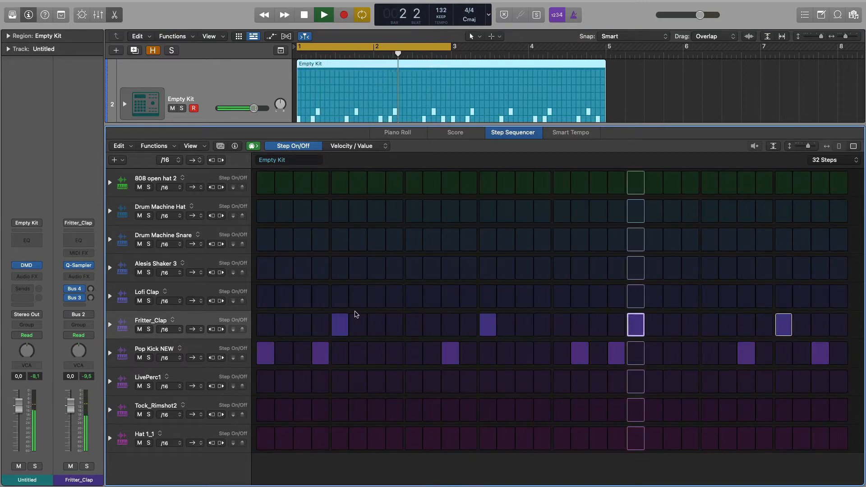
Layer Lofi Clap hits on steps 5, 13, 21 and 29, matching the Fritter_Clap row
left_click(343, 300)
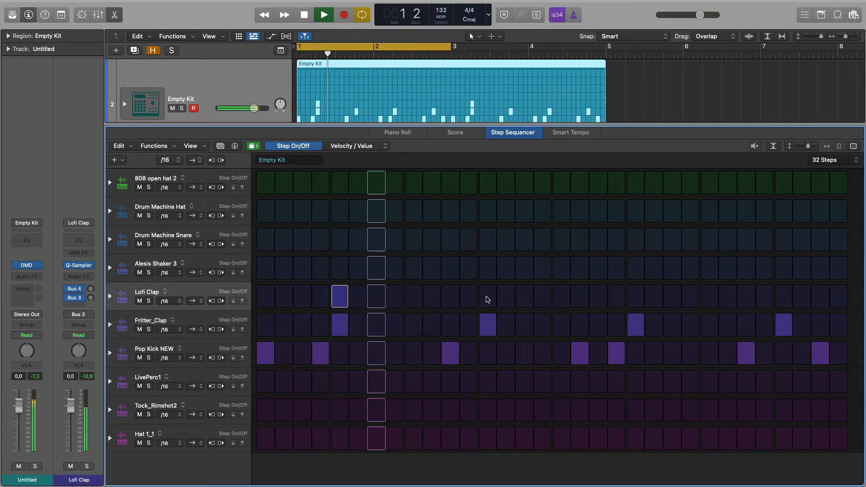
left_click(487, 299)
left_click(634, 298)
left_click(783, 296)
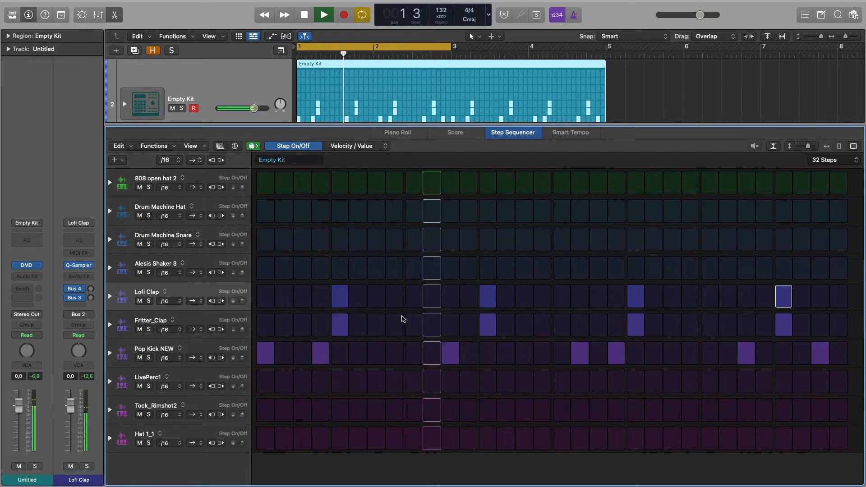
Layer Drum Machine Snare hits on steps 5, 13, 21 and 29, together with the claps
left_click(344, 241)
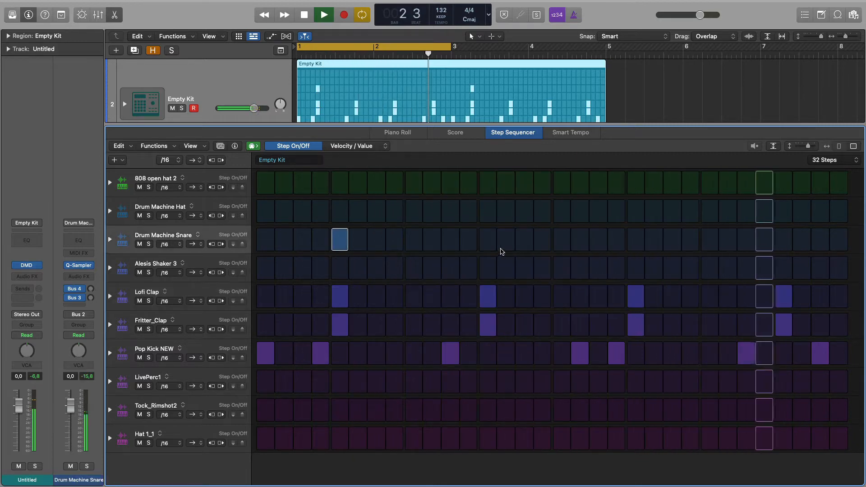
left_click(488, 240)
left_click(635, 243)
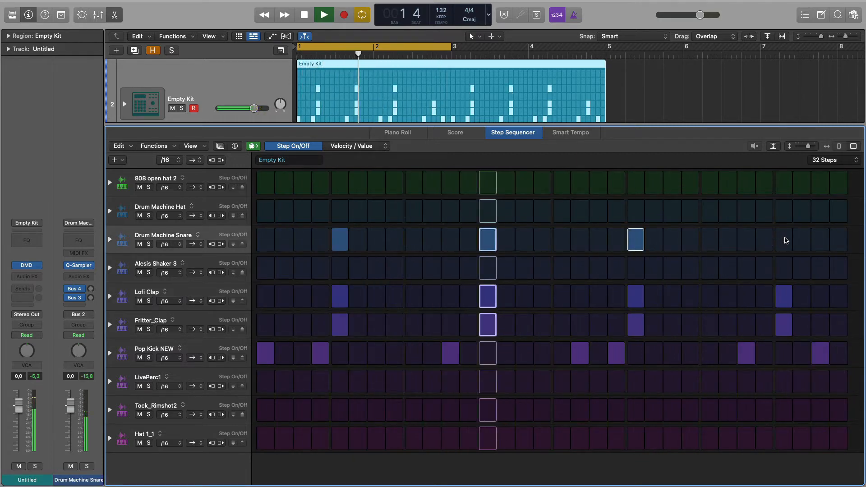
left_click(783, 239)
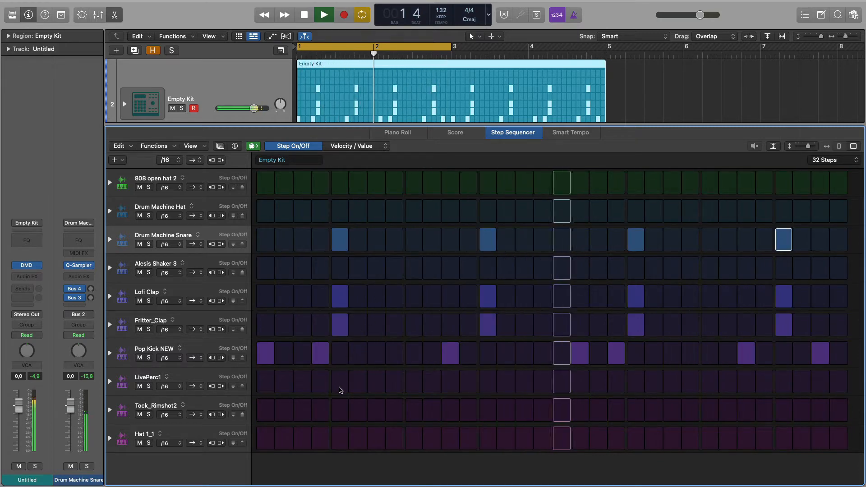
Add LivePerc1 hits on steps 5, 13, 21 and 29 of the pattern
left_click(340, 381)
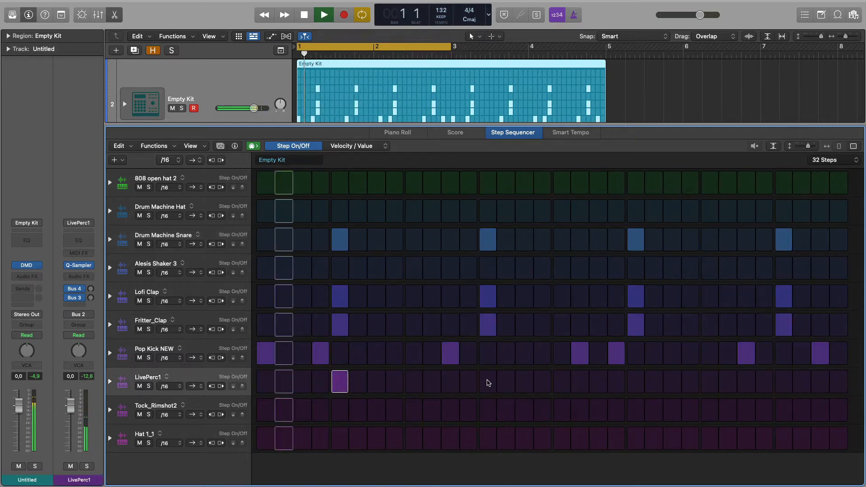
left_click(488, 382)
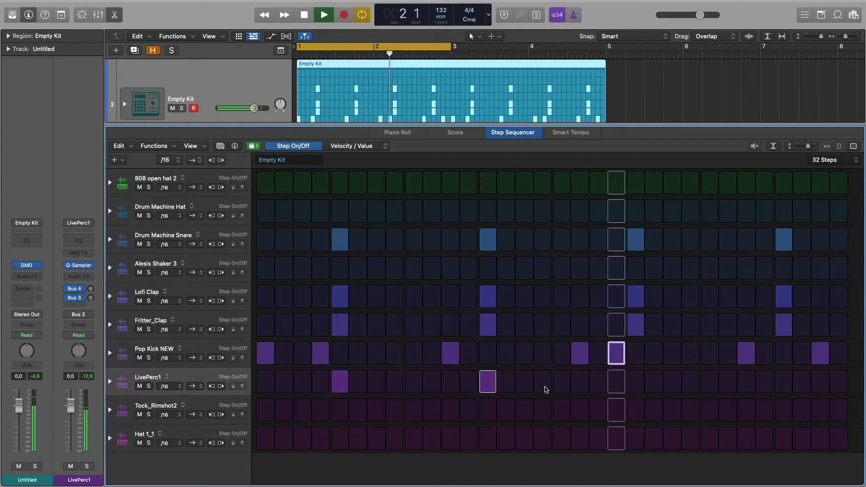
left_click(633, 382)
left_click(785, 383)
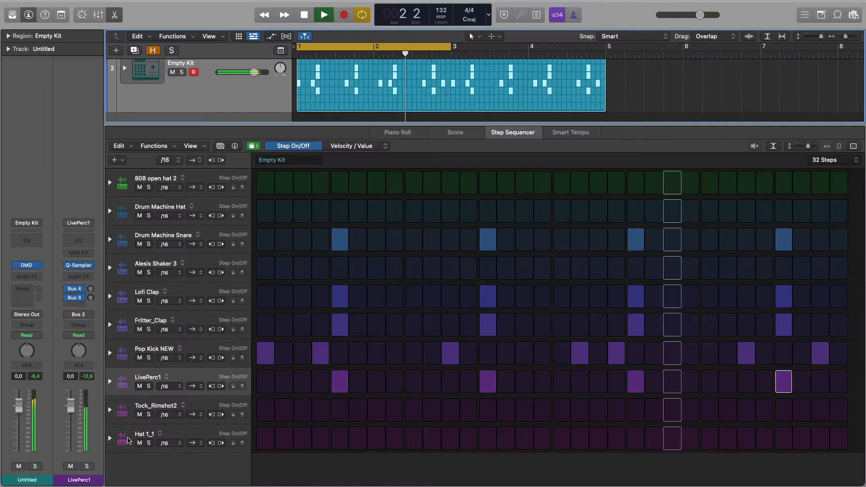
Fill the Hat 1_1 row on every step except the first of each four-step group, and lower its channel volume to -6.0 dB
left_click(284, 440)
left_click_drag(284, 445, 839, 443)
left_click(469, 442)
left_click(760, 442)
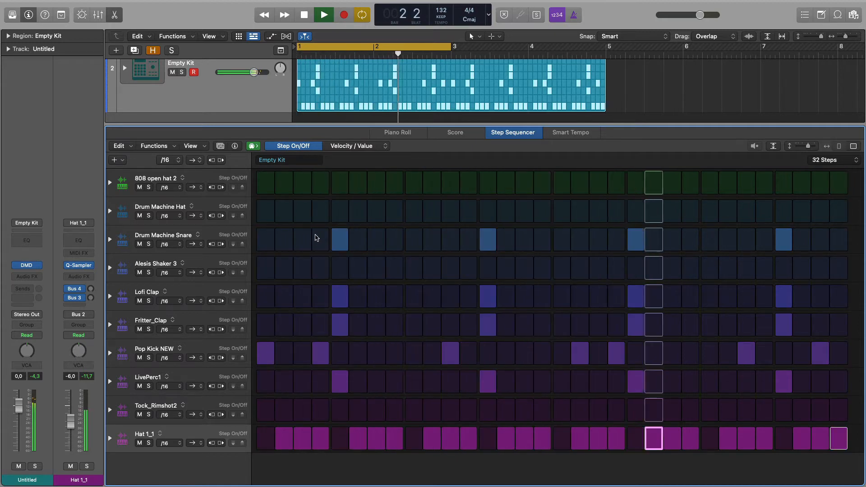
Add Drum Machine Hat hits on steps 8, 9, 10, 24 and 31, and select the Hat 1_1 row
left_click_drag(395, 211, 426, 220)
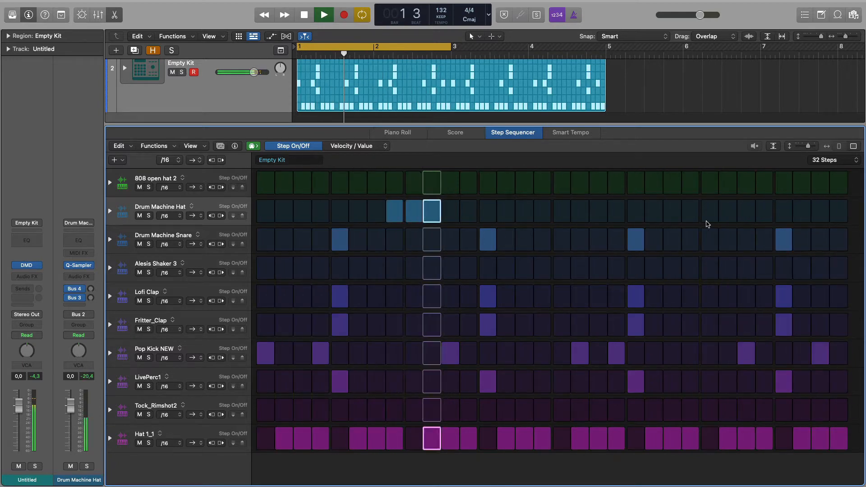
left_click(820, 211)
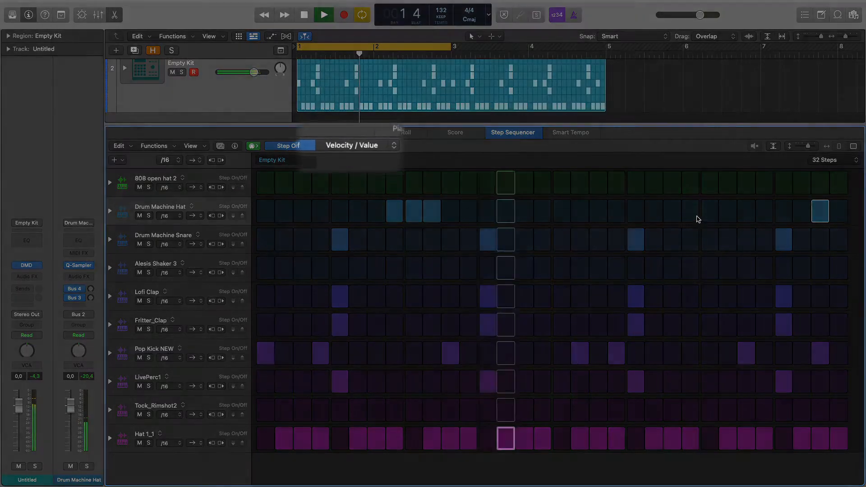
left_click(690, 211)
left_click(170, 431)
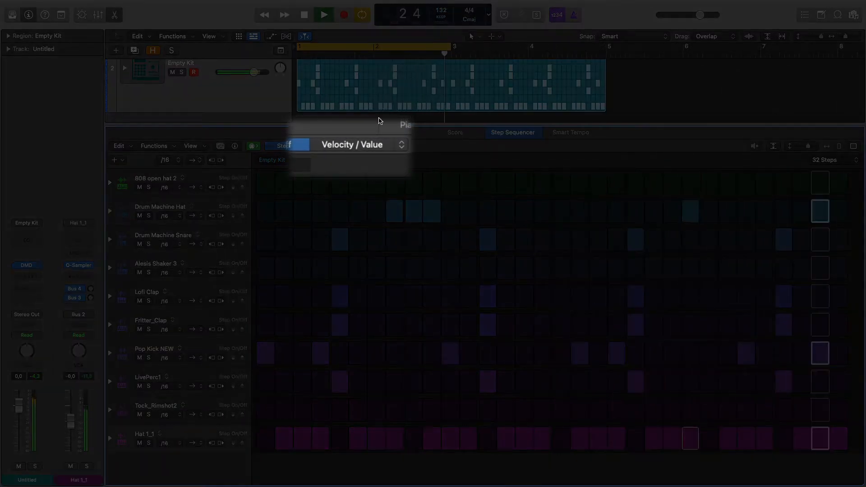
Lower the velocity of all Hat 1_1 steps to 85 and vary the velocities of the first few hits in that row
left_click(373, 146)
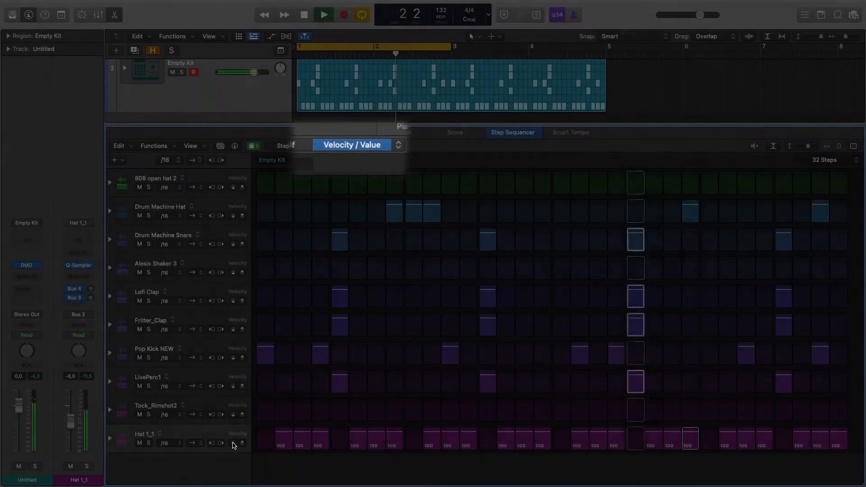
left_click(233, 443)
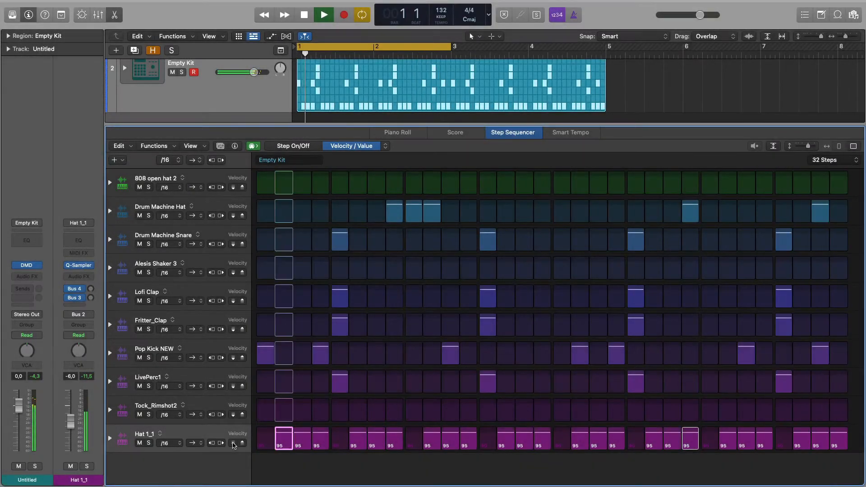
left_click(233, 443)
left_click(233, 443)
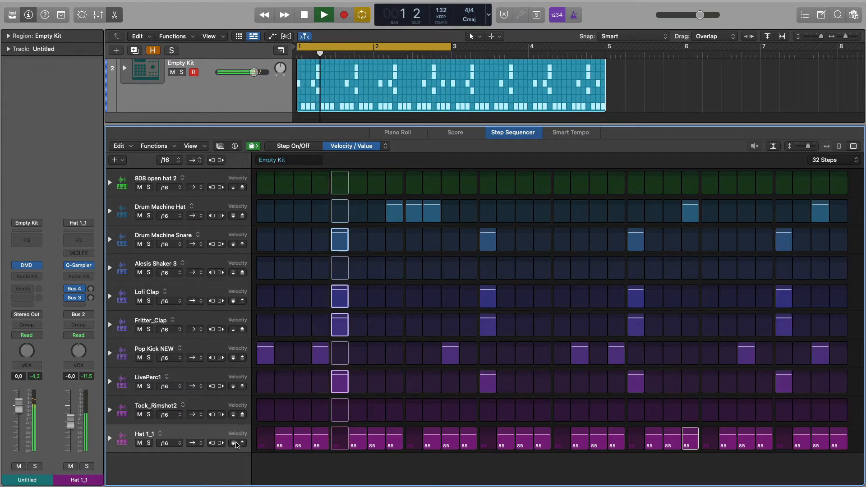
mouse_move(284, 433)
left_mouse_down()
mouse_move(285, 444)
mouse_move(358, 442)
left_mouse_up()
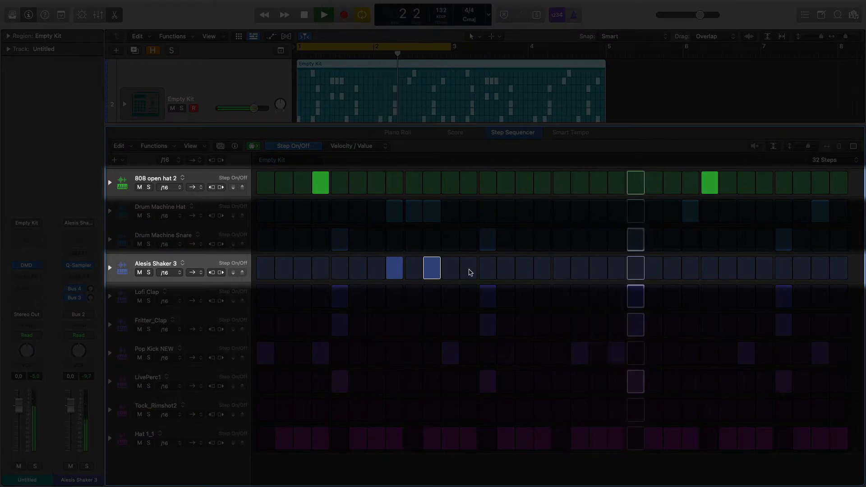
Add an Alesis Shaker 3 hit on step 23 and Tock_Rimshot2 hits on steps 26 and 27
left_click(670, 270)
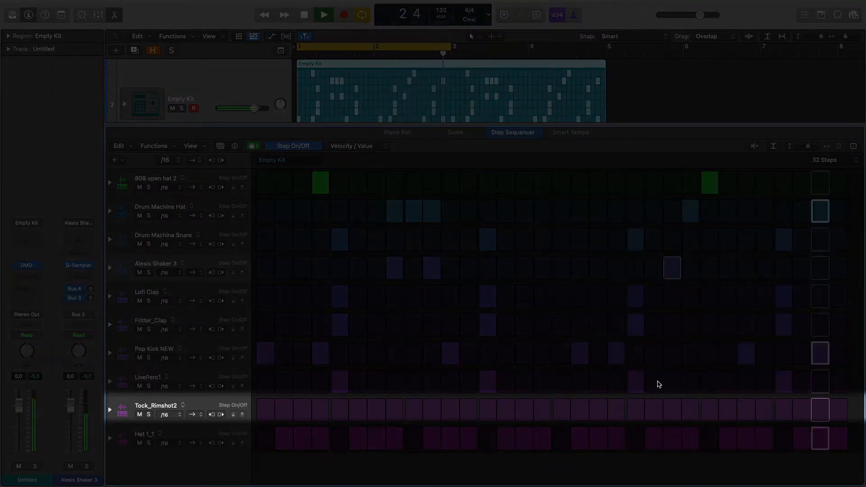
left_click_drag(743, 409, 729, 411)
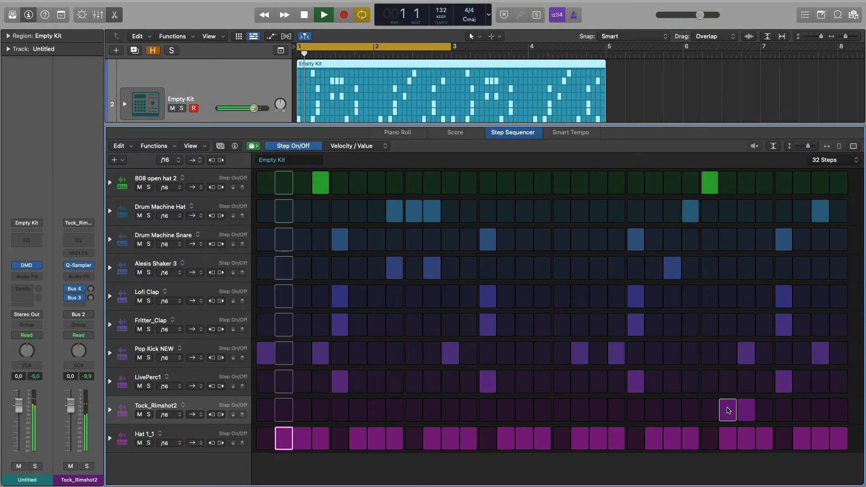
Stop playback, close the sequencer editor and convert the Empty Kit pattern region to a MIDI region
left_click(369, 118)
key("space")
key("e")
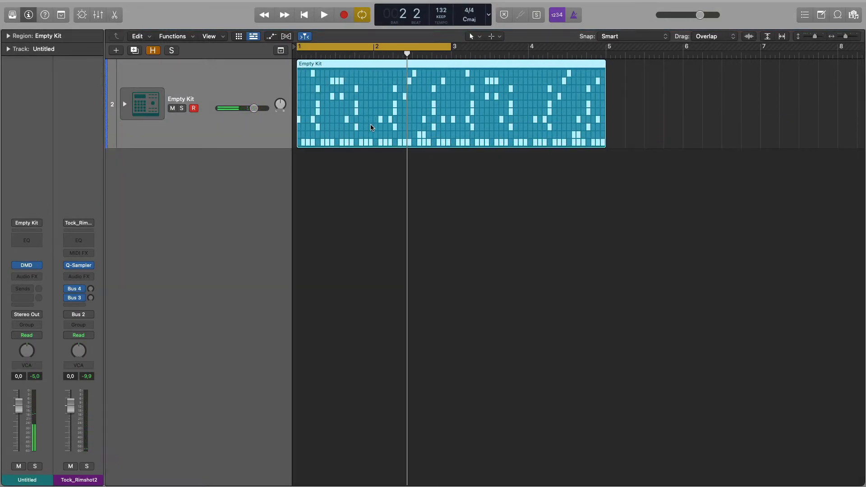
right_click(371, 127)
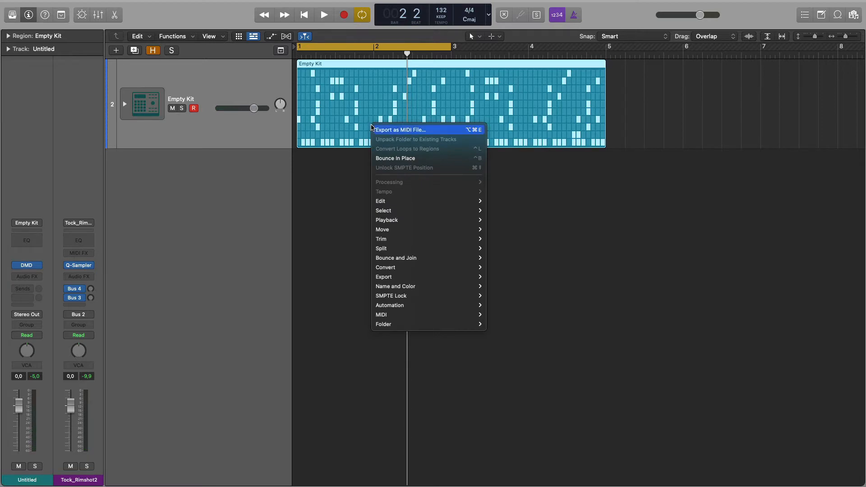
mouse_move(430, 317)
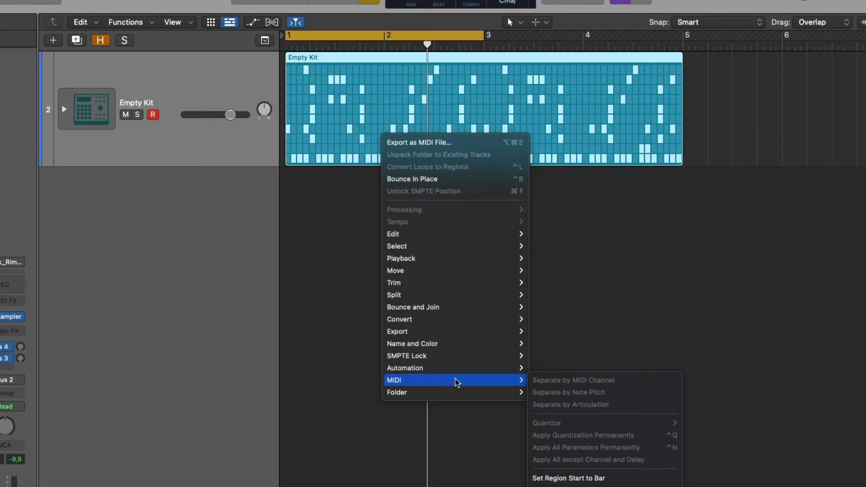
mouse_move(461, 319)
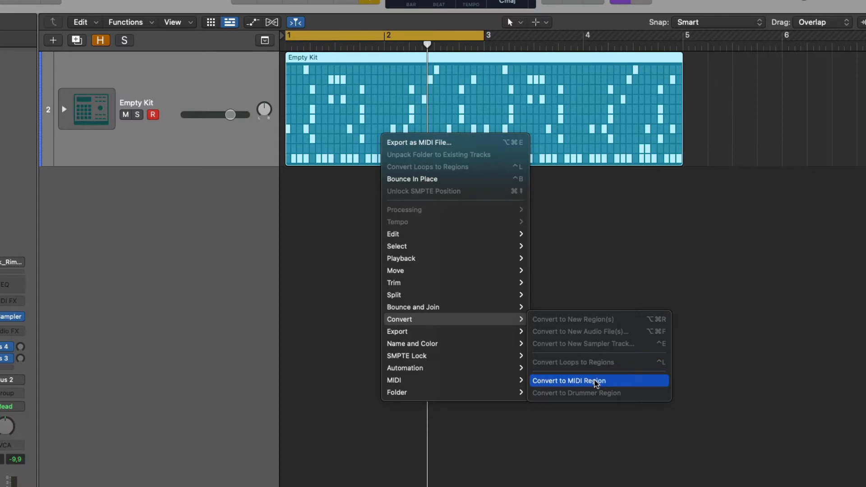
left_click(596, 383)
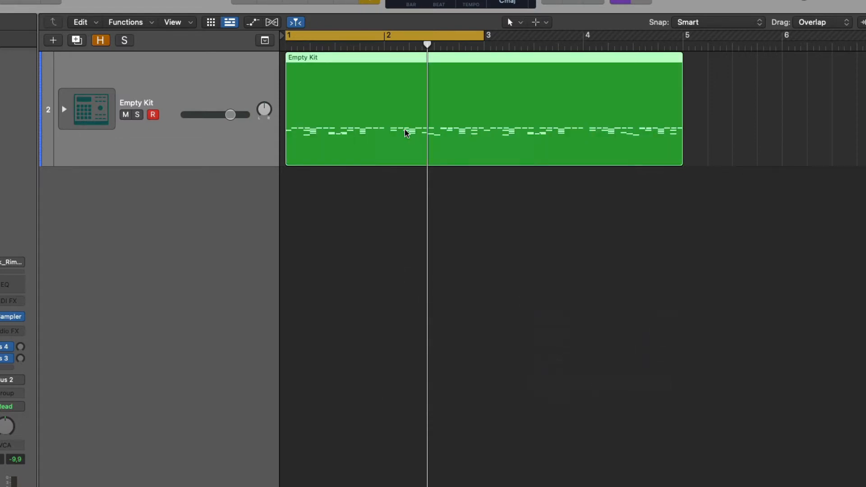
Separate the Empty Kit MIDI region by note pitch
right_click(406, 132)
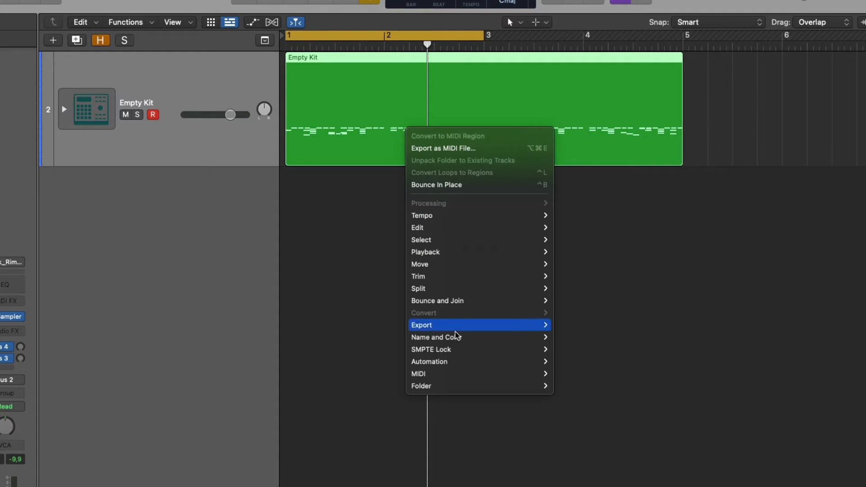
mouse_move(463, 373)
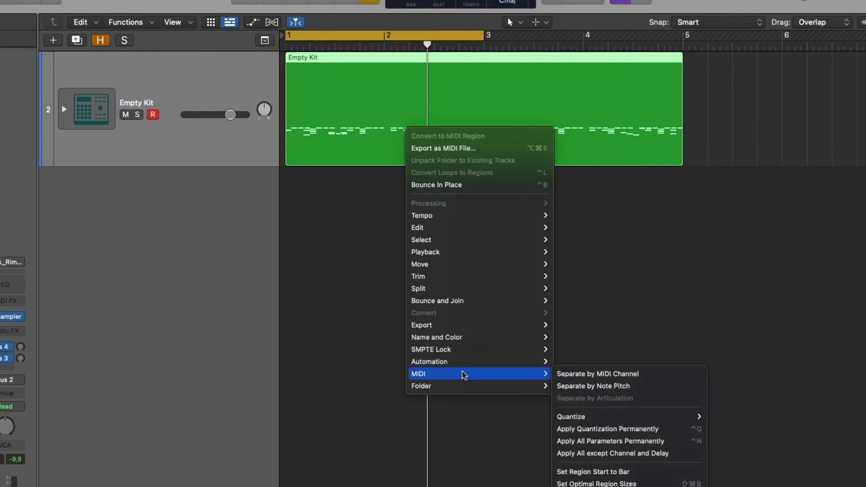
left_click(623, 386)
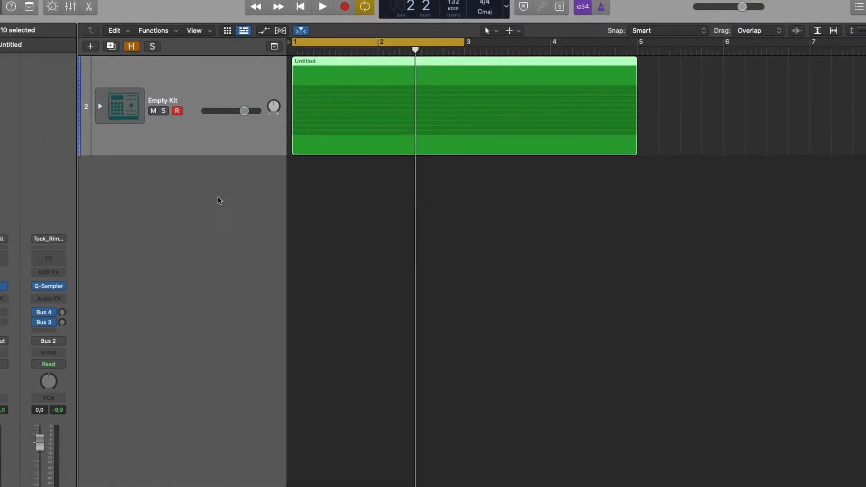
Expand the Empty Kit track stack to show the separate region of every drum sample
left_click(125, 105)
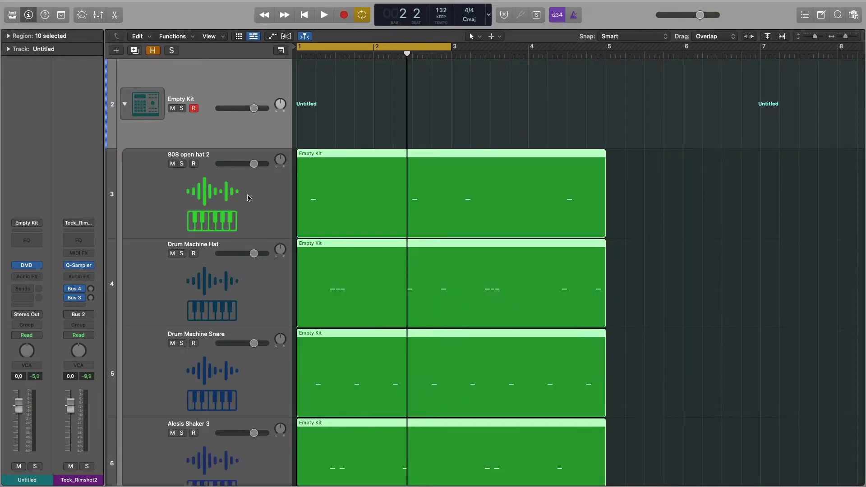
scroll(247, 198, "down", 4)
key("super+Up")
key("super+Up")
key("super+Up")
key("super+Up")
key("super+Up")
key("super+Up")
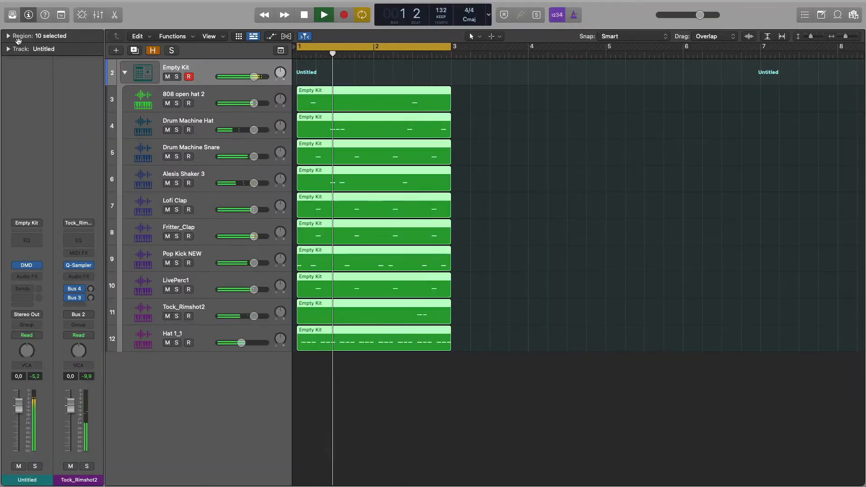
Quantize the ten selected drum regions with Masch 47% swing, and undo and redo the change to compare the grooves
left_click(18, 36)
left_click(56, 66)
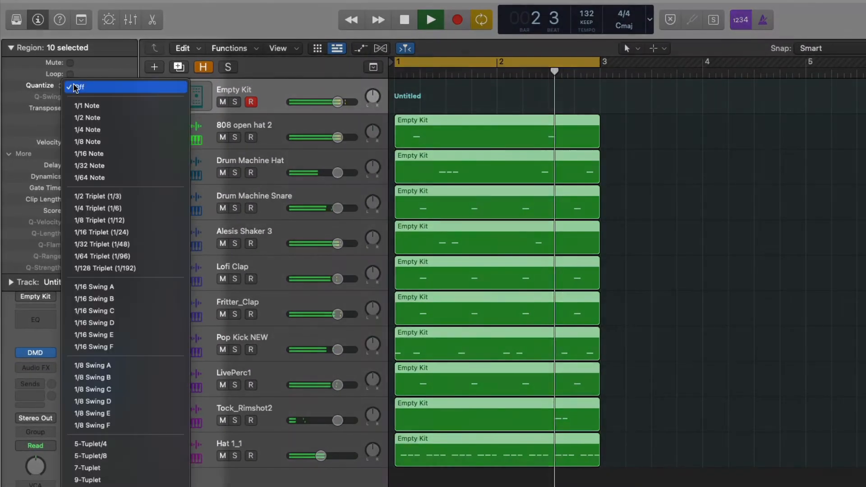
scroll(133, 286, "down", 10)
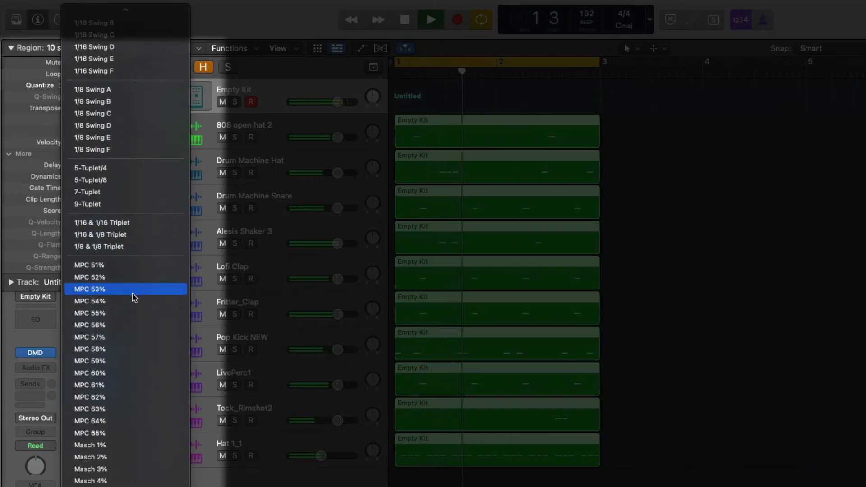
scroll(129, 374, "down", 10)
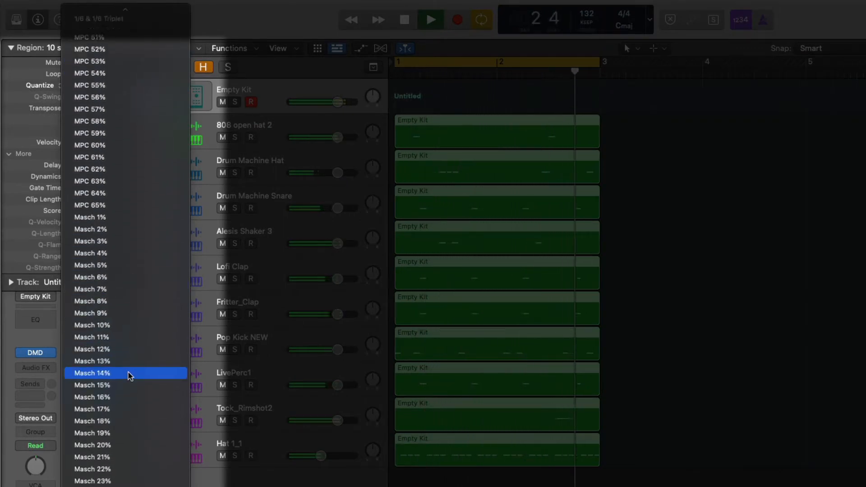
scroll(130, 375, "down", 7)
scroll(130, 376, "down", 1)
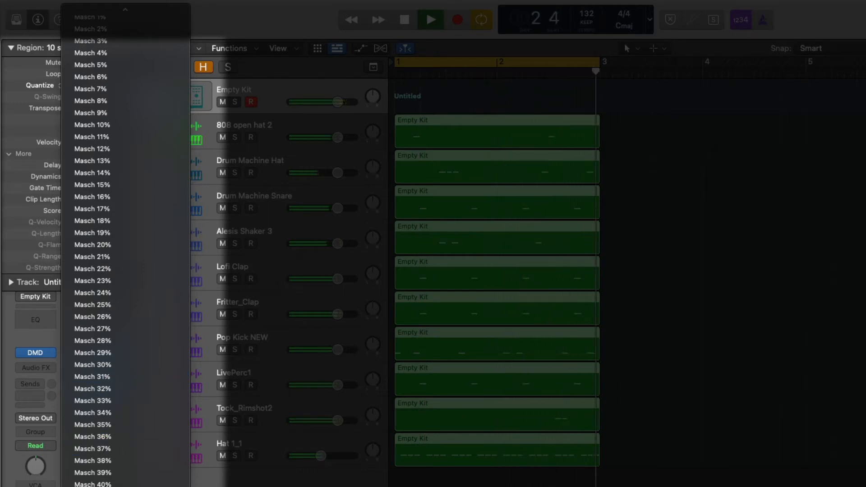
scroll(134, 478, "up", 18)
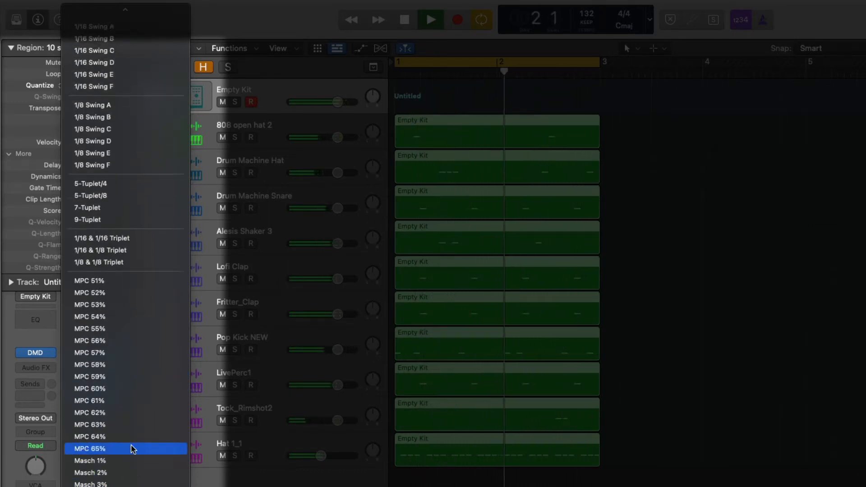
scroll(133, 449, "up", 6)
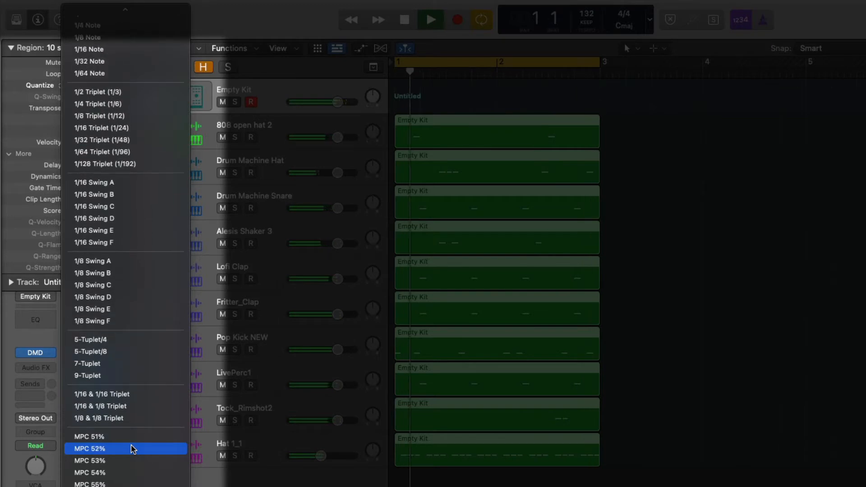
scroll(132, 433, "up", 1)
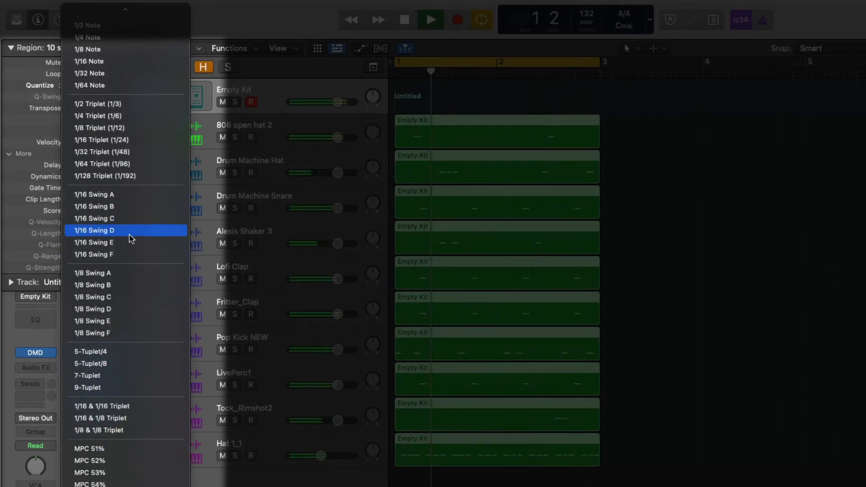
scroll(131, 252, "down", 6)
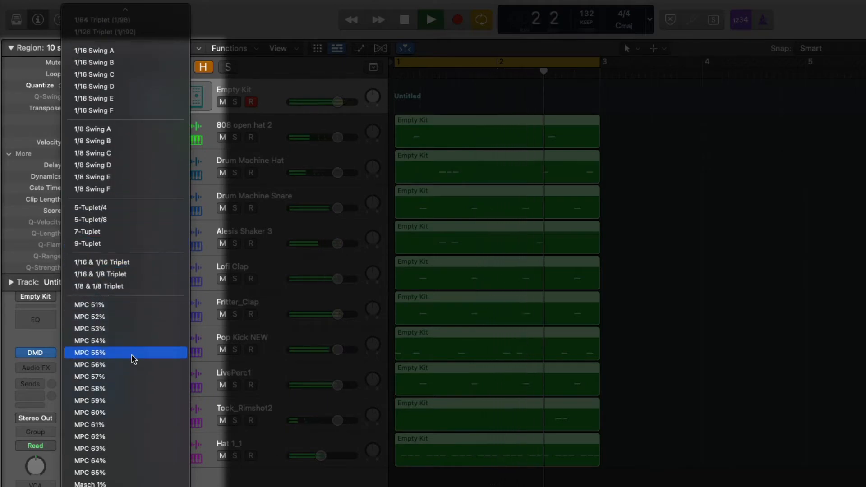
scroll(132, 359, "down", 8)
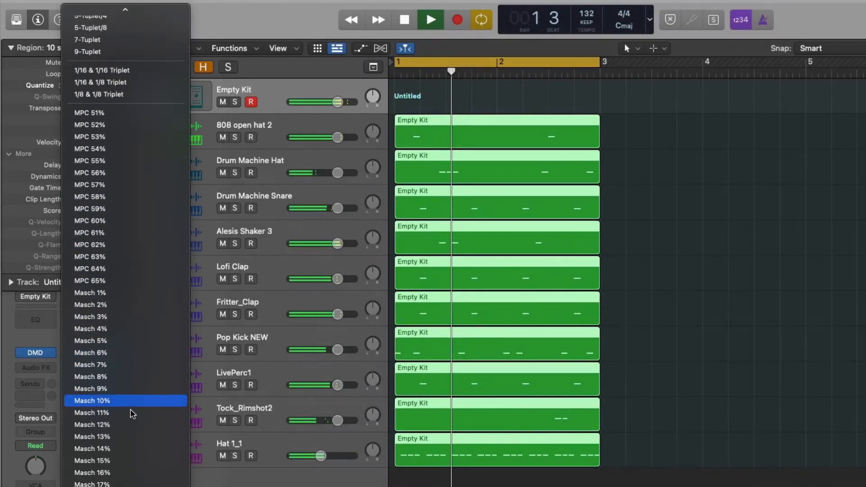
scroll(132, 416, "down", 12)
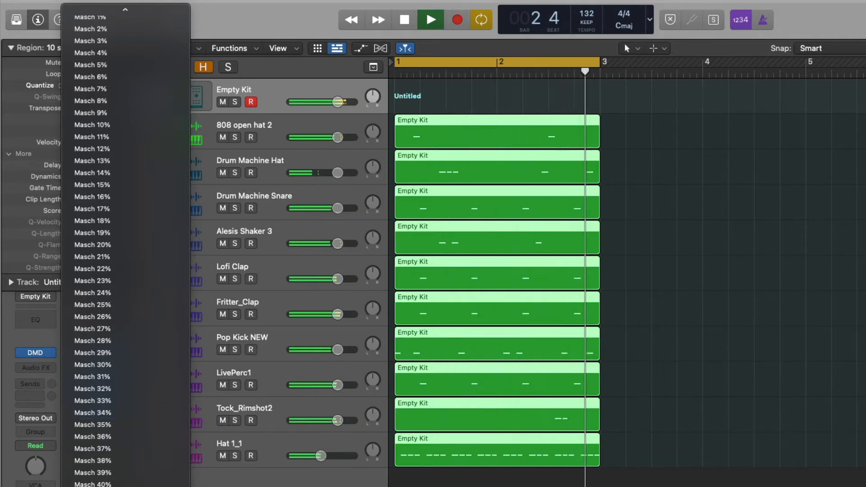
left_click(131, 486)
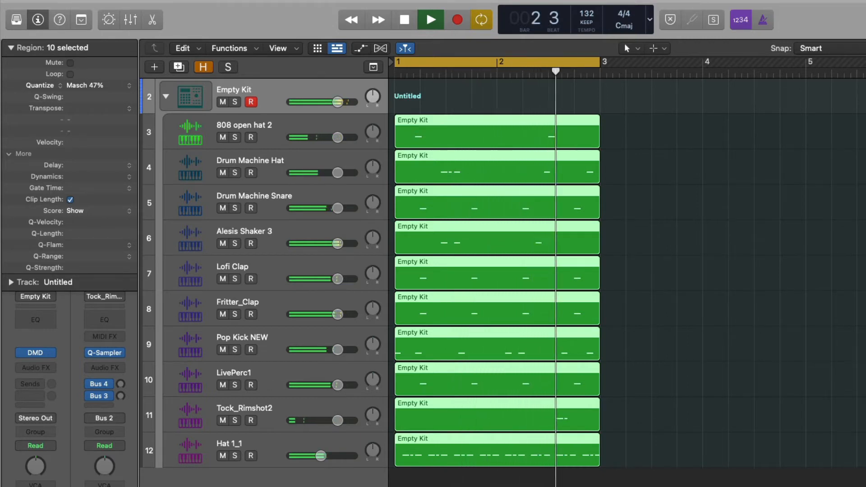
key("super+z")
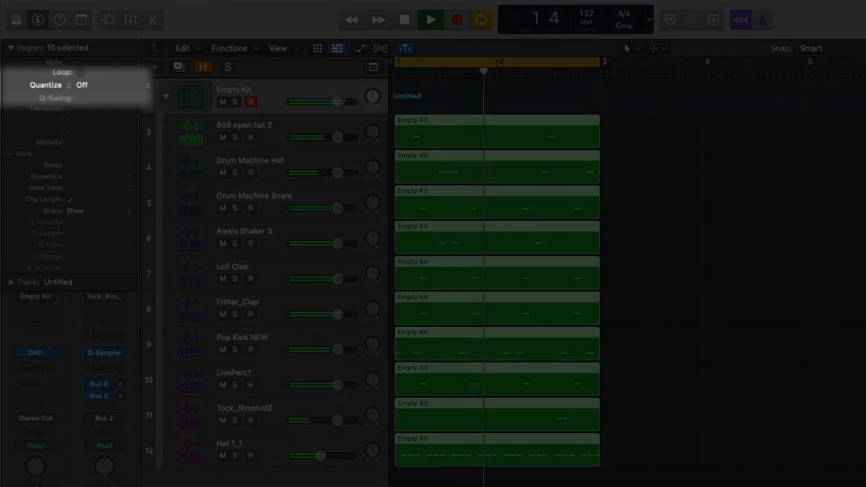
key("super+shift+z")
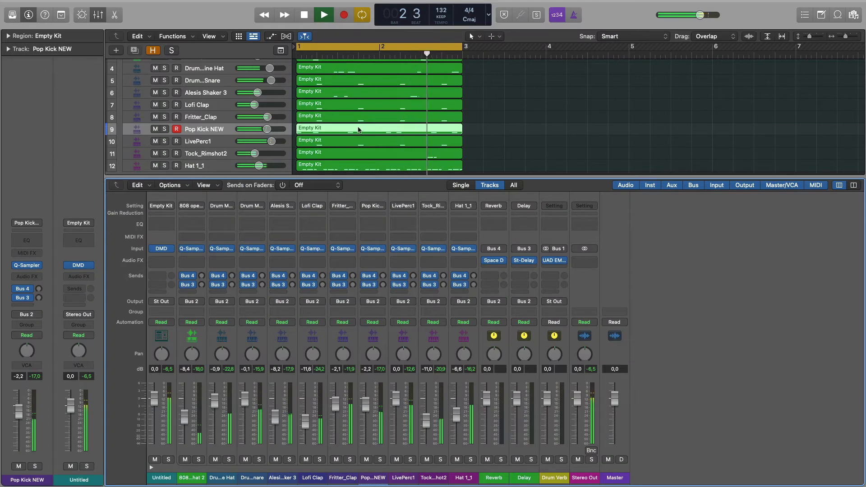
Solo the Pop Kick NEW region and insert the FabFilter Pro-Q 2 equalizer on its channel
key("ctrl+s")
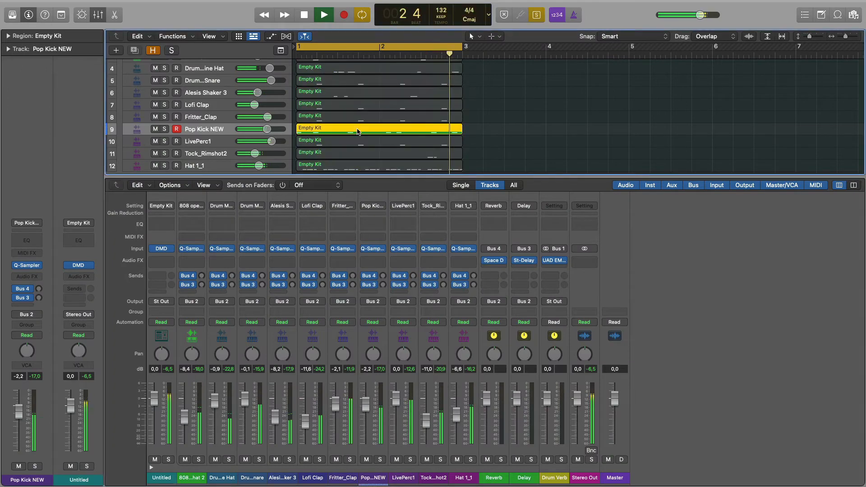
left_click(373, 264)
left_click(444, 300)
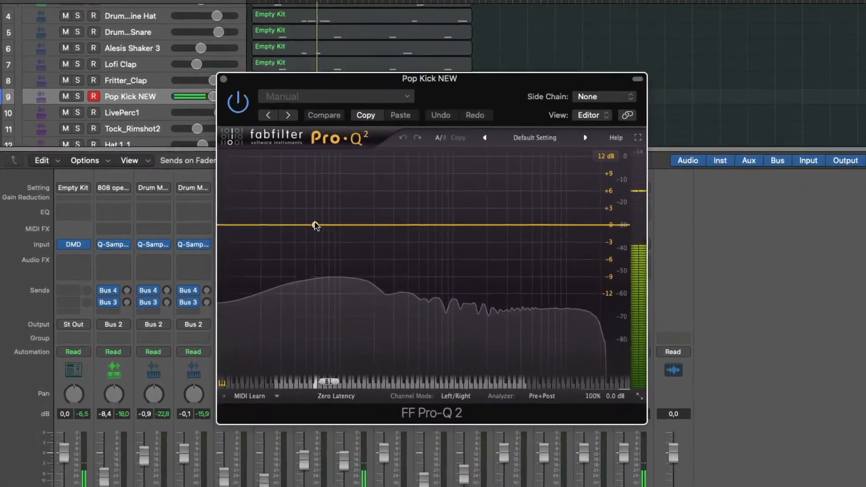
Boost the kick with a narrow bell at about 50 Hz, +4.33 dB and Q 6.141, and slightly cut the mids with a second wider band
left_click_drag(315, 224, 325, 206)
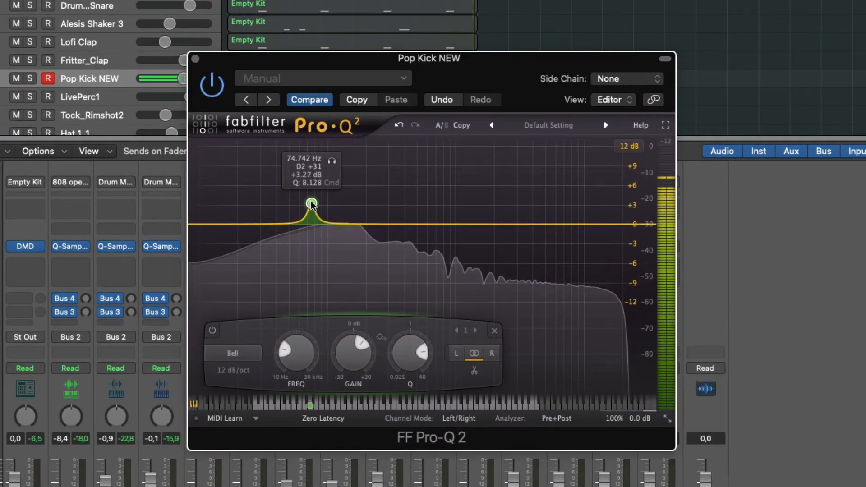
scroll(311, 204, "down", 1)
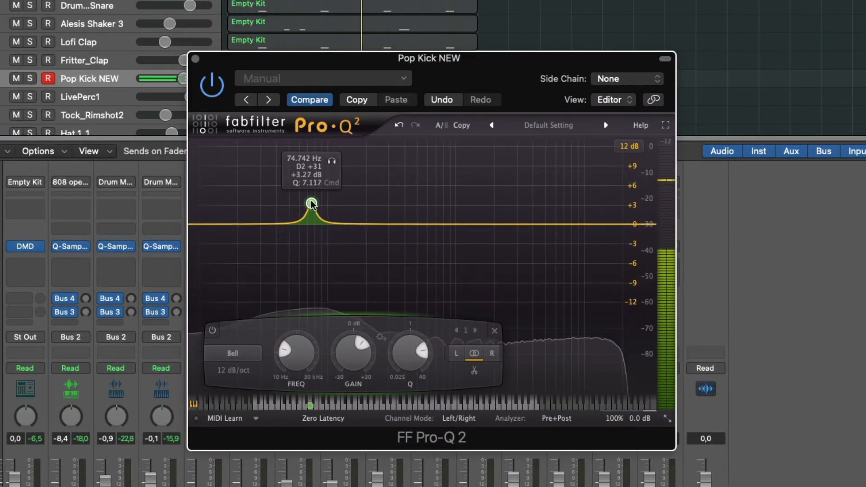
left_click_drag(311, 203, 289, 195)
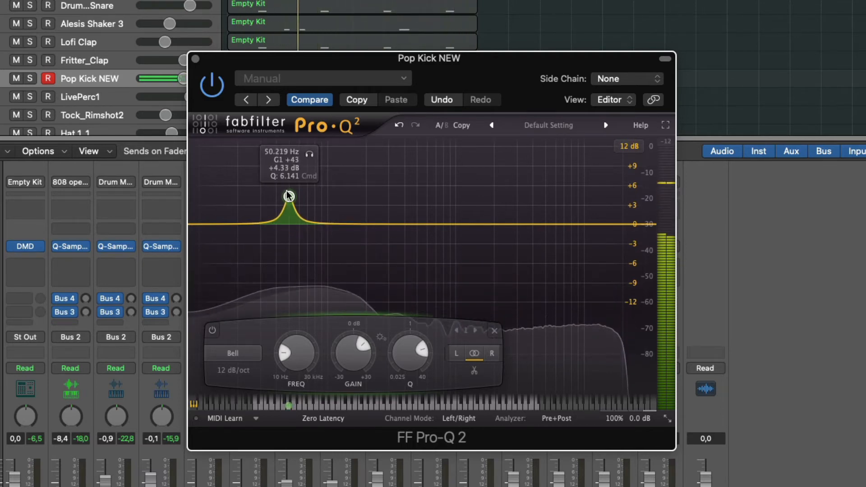
mouse_move(459, 224)
left_mouse_down()
mouse_move(466, 234)
mouse_move(457, 235)
left_mouse_up()
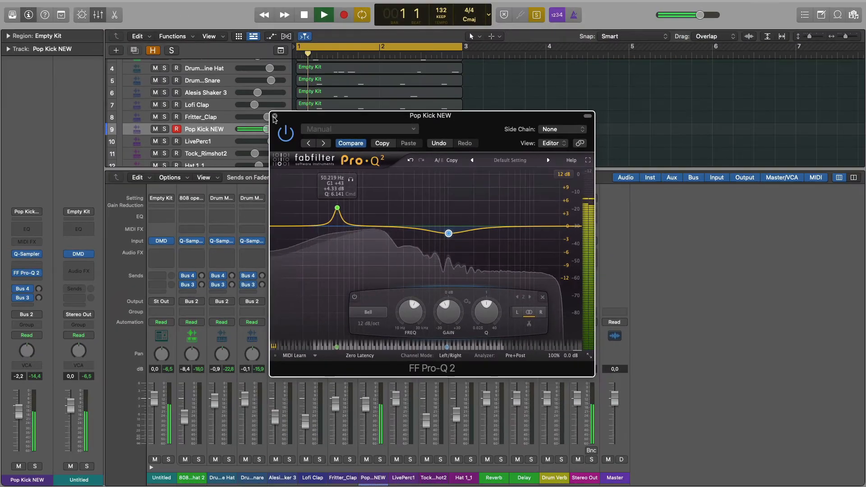
Add the LivePerc1 region to the soloed selection and insert FabFilter Pro-Q 2 on its channel with a low cut at about 243 Hz
left_click(204, 65)
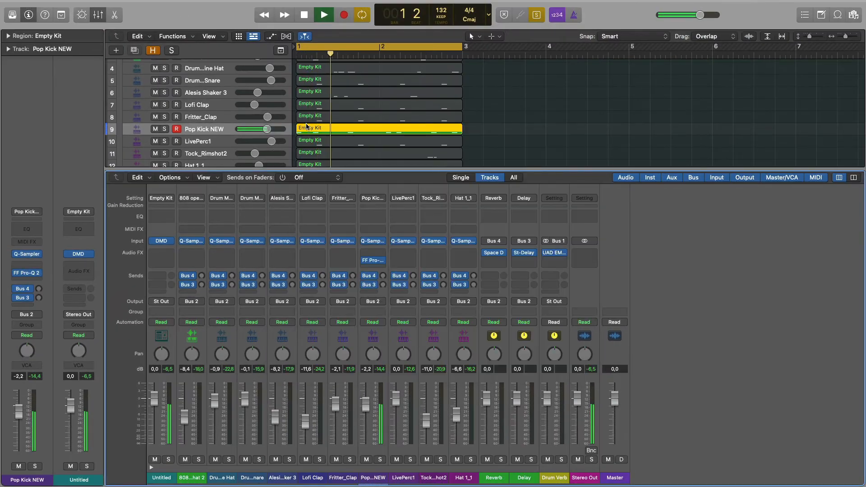
left_click(320, 141, "shift")
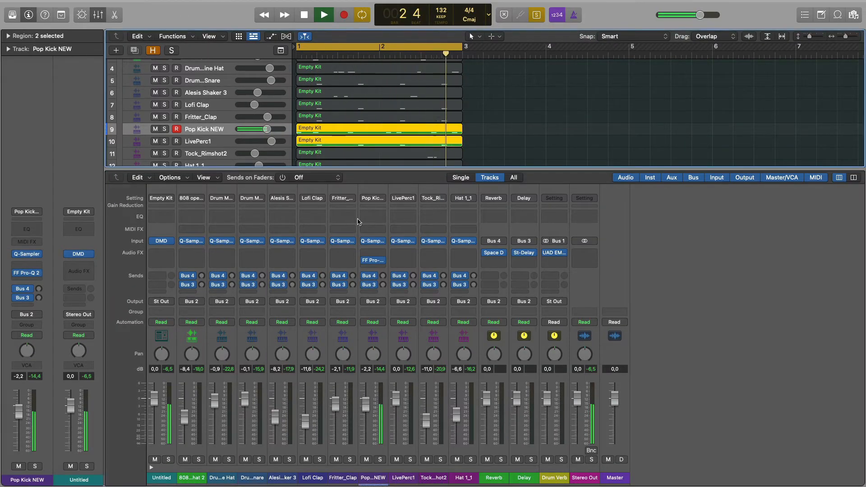
left_click(399, 255)
left_click(462, 277)
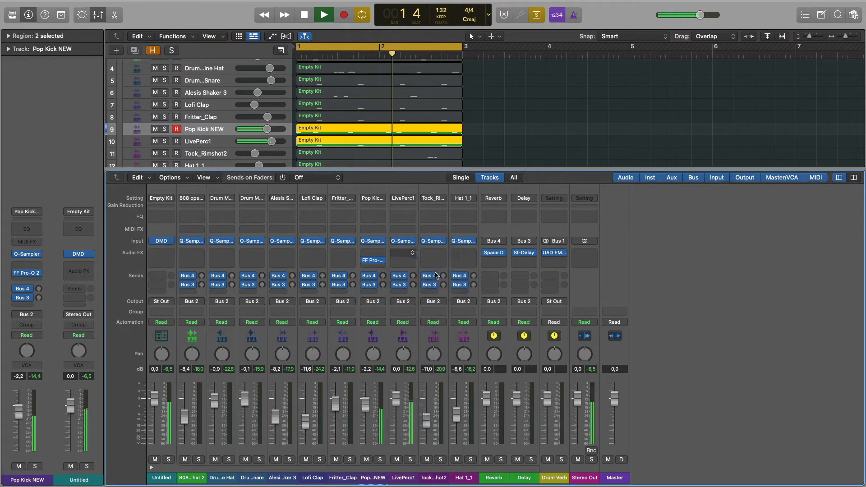
left_click(289, 226)
left_click_drag(289, 227, 395, 228)
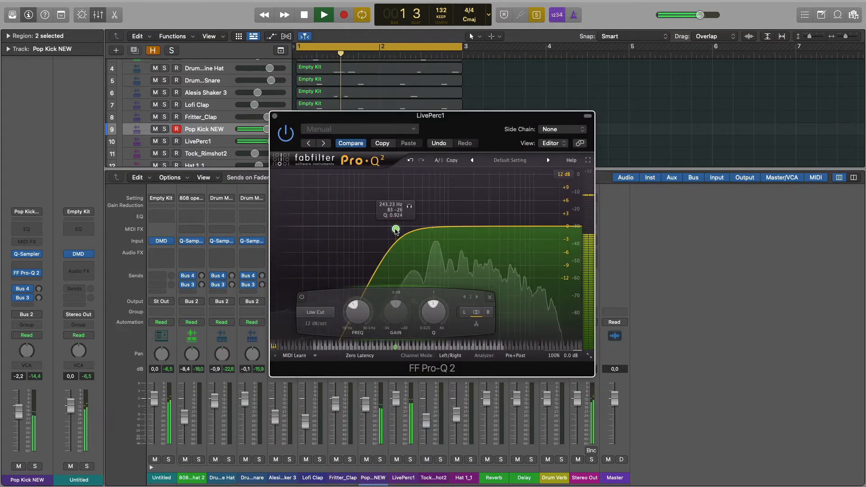
left_click(275, 116)
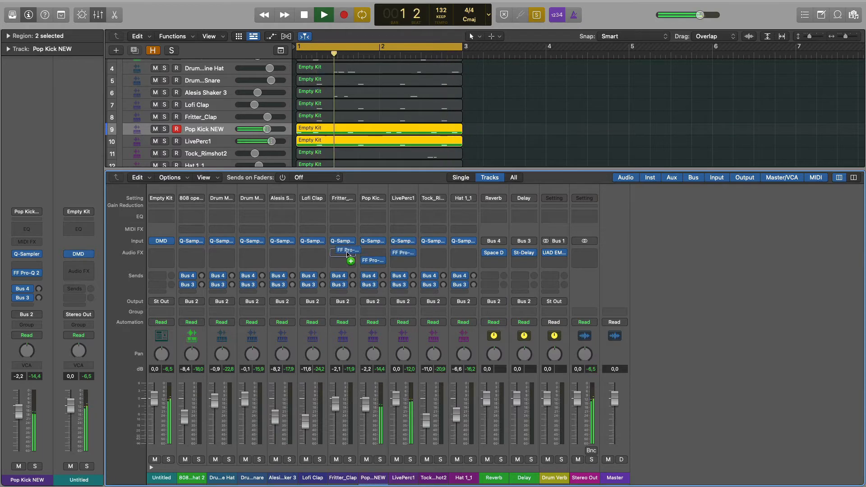
Copy LivePerc1's Pro-Q 2 low-cut equalizer to the Fritter_Clap, Lofi Clap and Drum Machine Snare channels
left_click_drag(347, 254, 345, 252)
left_click(345, 251)
left_click(275, 116)
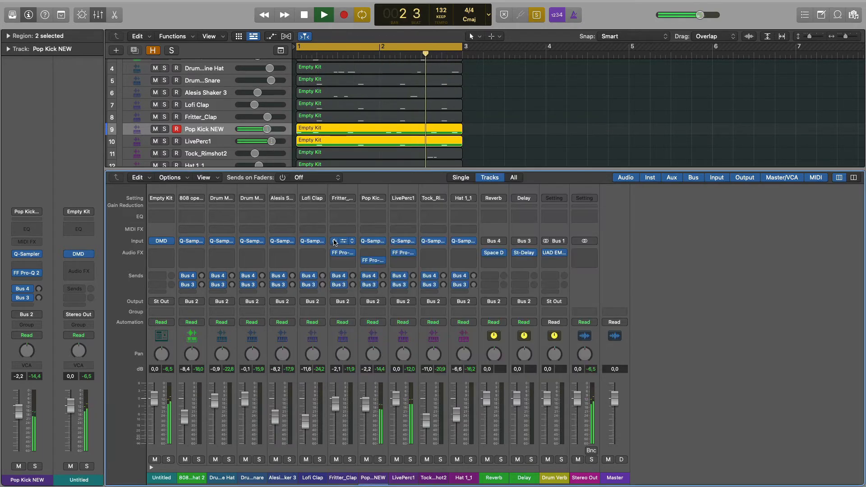
left_click_drag(314, 258, 313, 255)
left_click(313, 255)
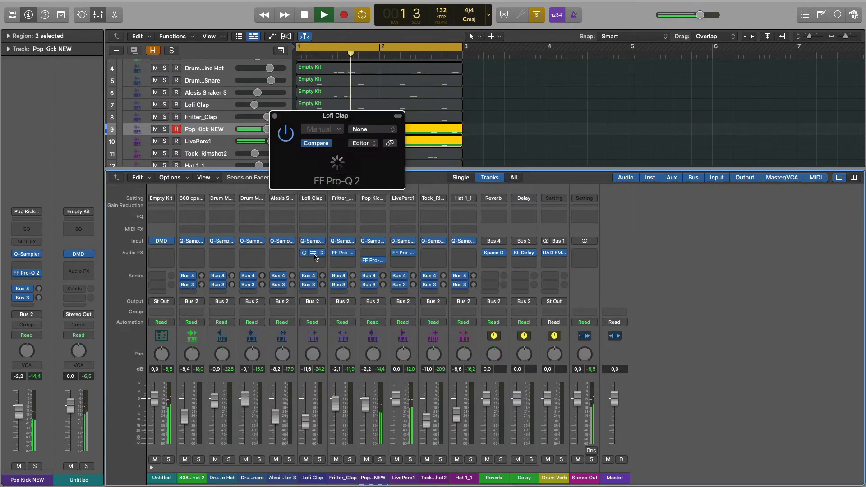
left_click(274, 116)
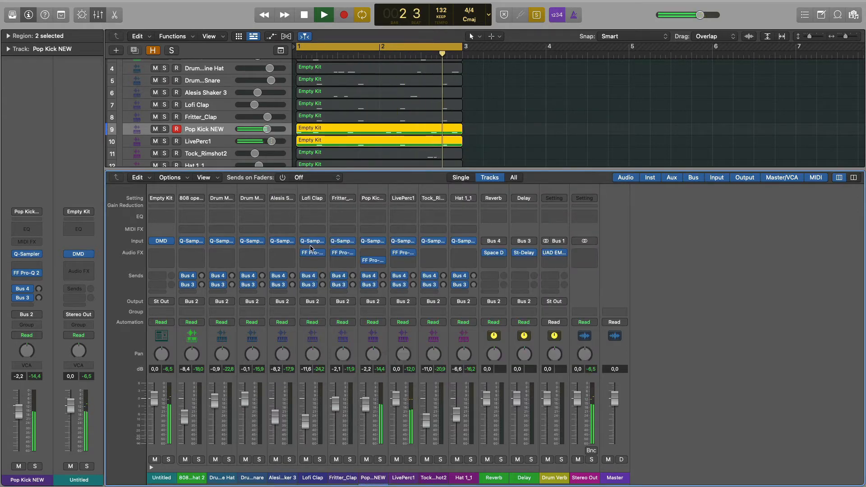
left_click(257, 254)
left_click(274, 116)
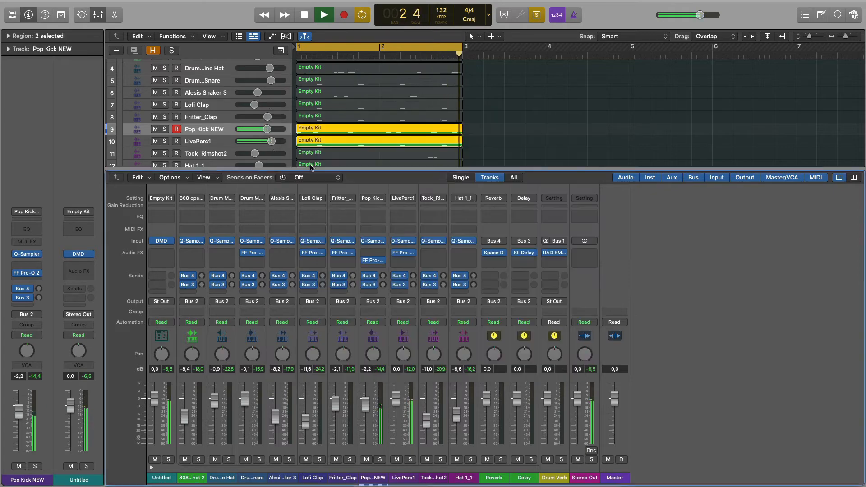
Shape LivePerc1's amp envelope in Quick Sampler into a decay without sustain and lower its coarse pitch slightly
left_click(402, 241)
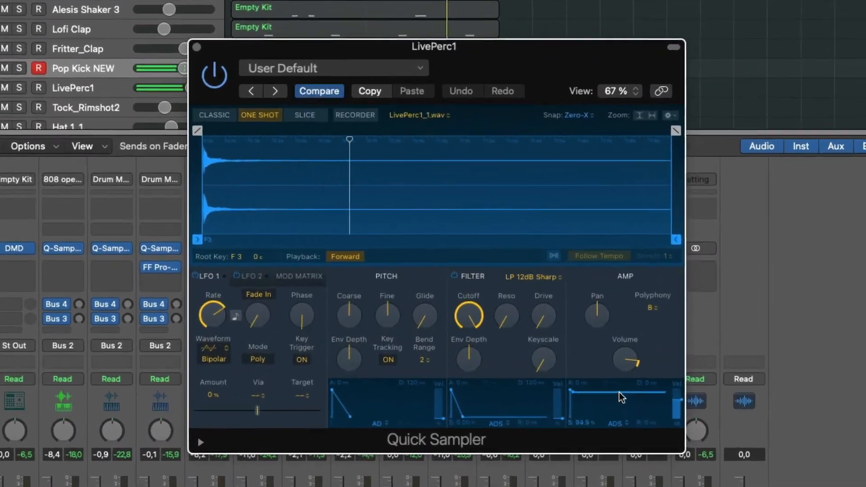
left_click_drag(618, 392, 632, 405)
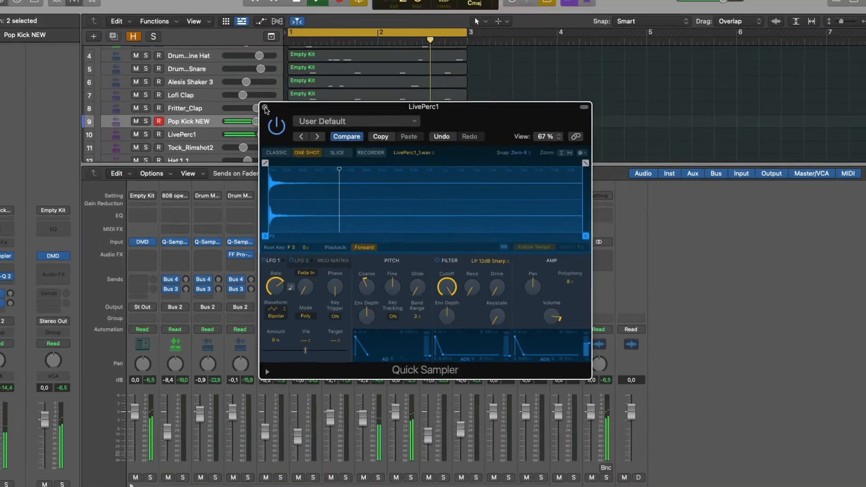
left_click(197, 47)
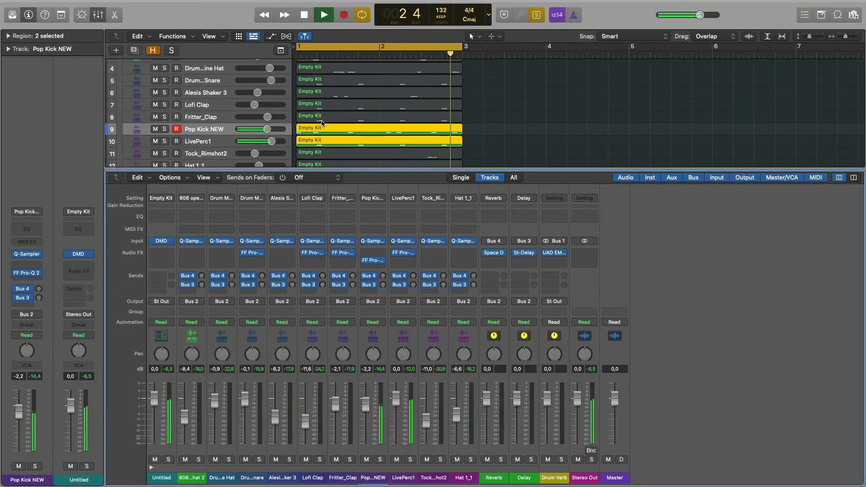
Add the Fritter_Clap region to the soloed selection and tighten its Quick Sampler amp envelope to a short decay without sustain
left_click(324, 119, "shift")
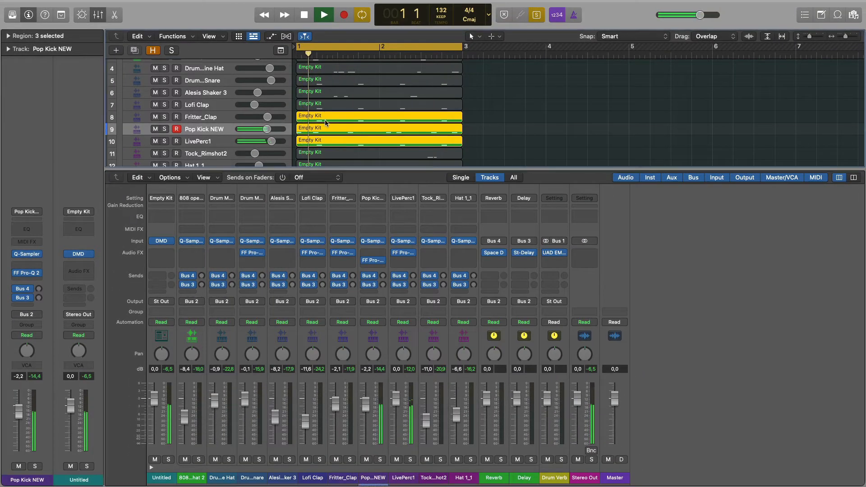
left_click(342, 241)
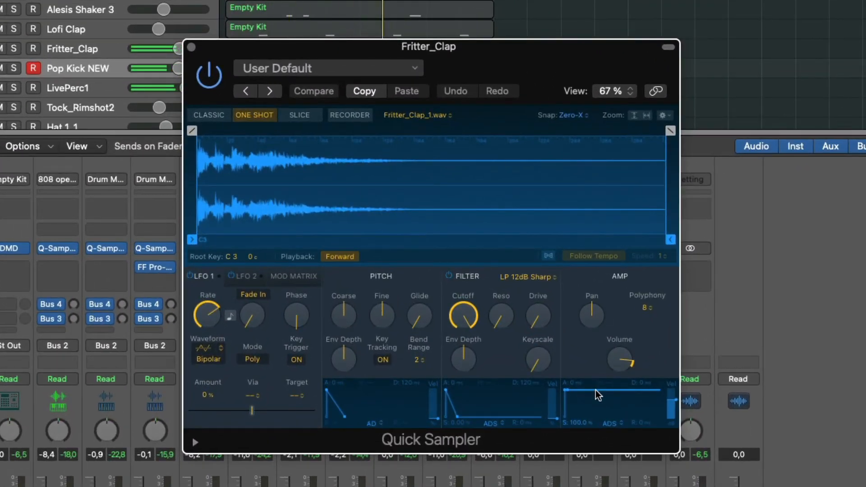
left_click_drag(598, 395, 607, 443)
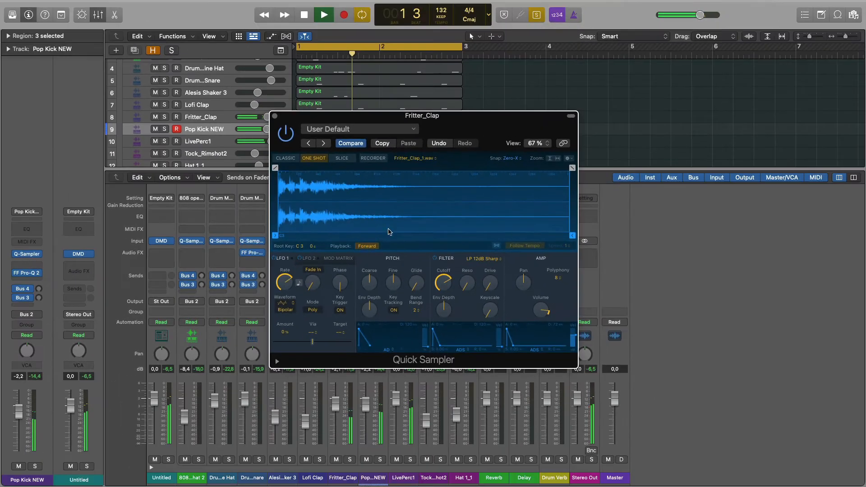
left_click(275, 116)
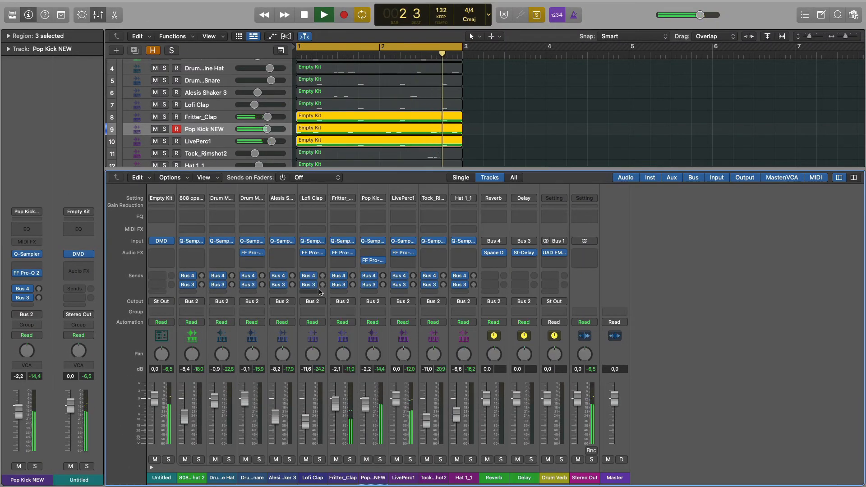
Insert the Ozone 8 Imager after the equalizer on the Fritter_Clap channel and enable Stereoize
left_click(346, 265)
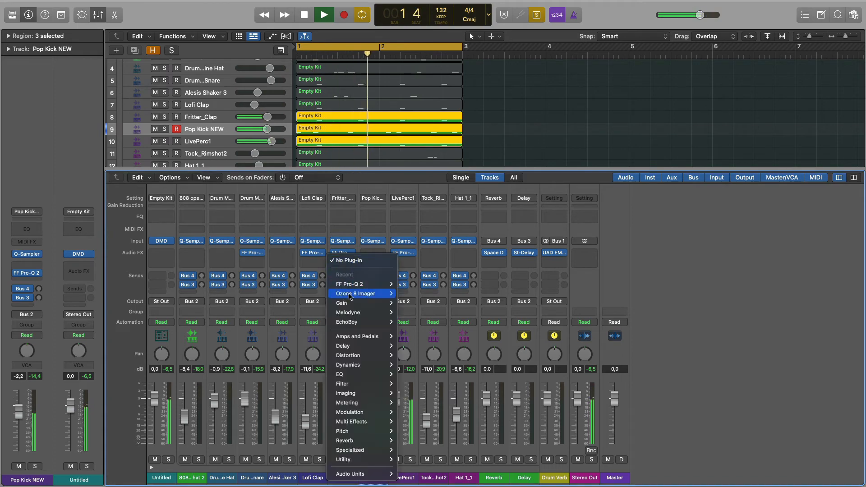
left_click(408, 295)
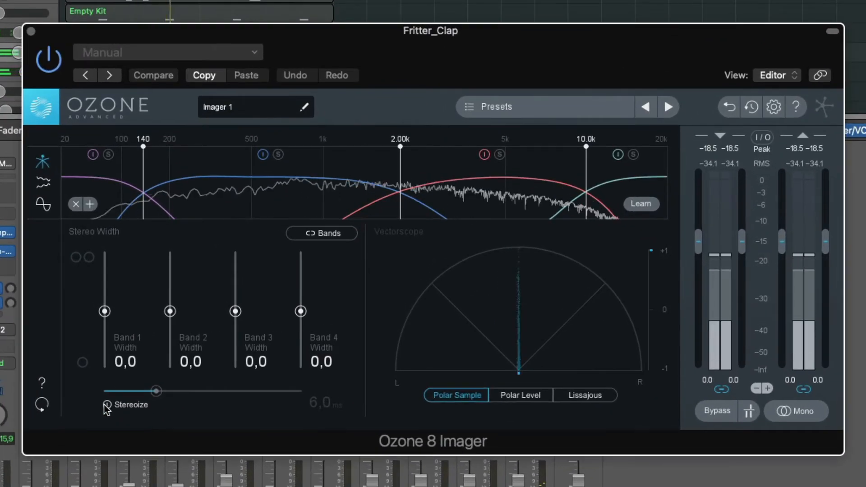
left_click(176, 387)
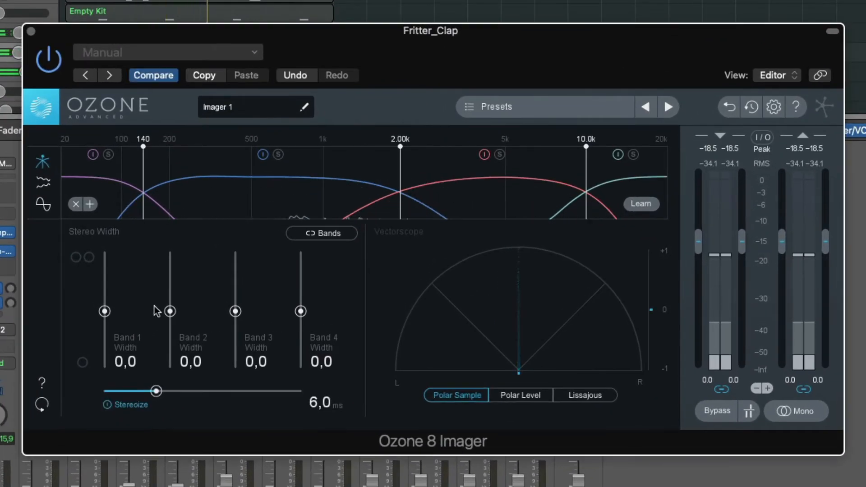
Widen the clap's stereo image with Band 2 at 88.6, Band 3 at 69.6 and Band 4 at 67.1
left_click_drag(170, 311, 170, 278)
left_click_drag(235, 311, 235, 279)
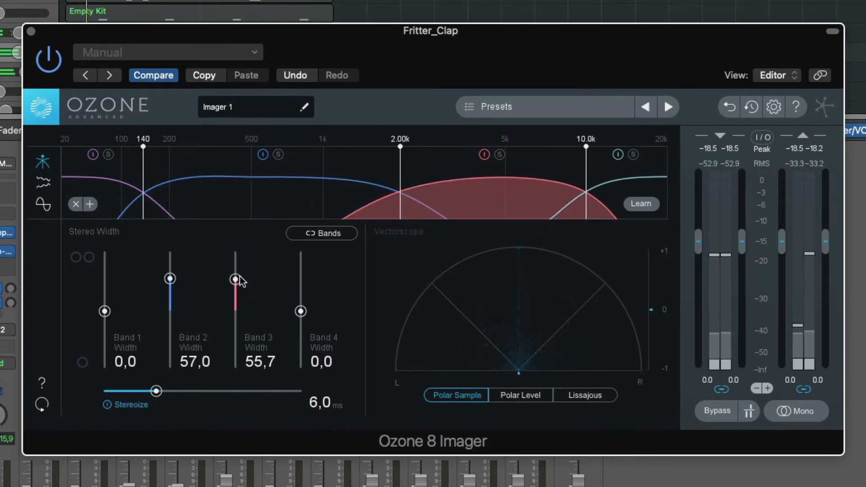
left_click_drag(301, 311, 300, 273)
left_click_drag(235, 279, 235, 271)
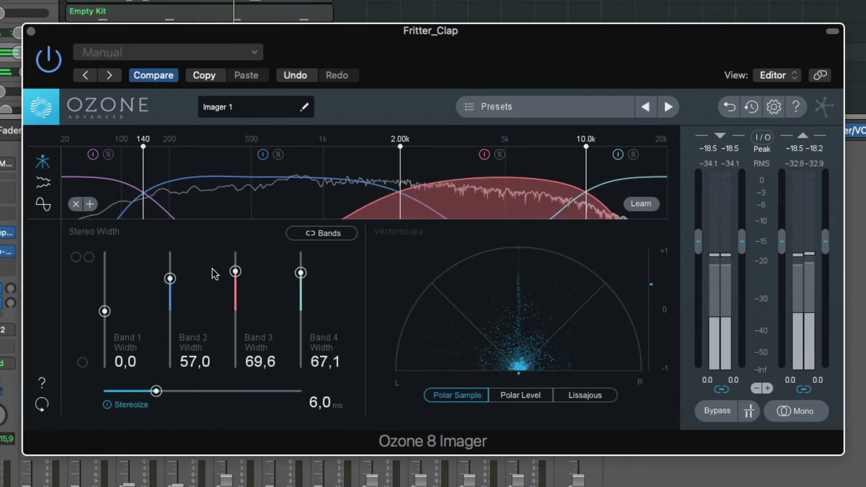
left_click_drag(170, 278, 170, 260)
Raise the imager's lowest crossover to about 193 Hz and set the clap's Stereoize delay to 4.4 ms
left_click_drag(145, 192, 166, 192)
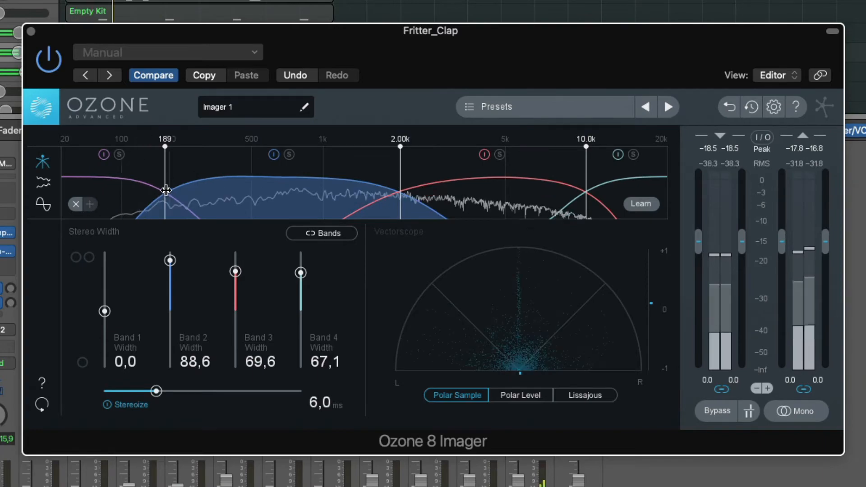
left_click_drag(156, 391, 139, 391)
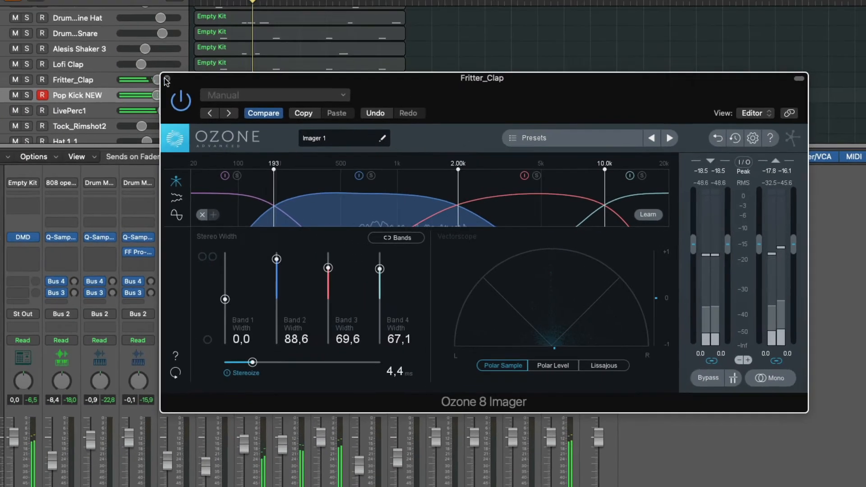
left_click(96, 55)
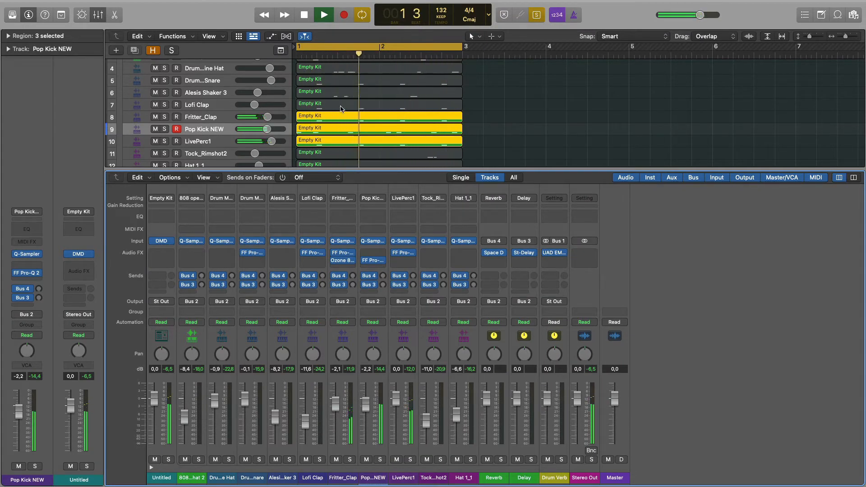
Add the Drum Machine Snare region to the soloed selection, and in Quick Sampler set a 222 ms amp decay without sustain and coarse pitch +7
left_click(338, 81, "shift")
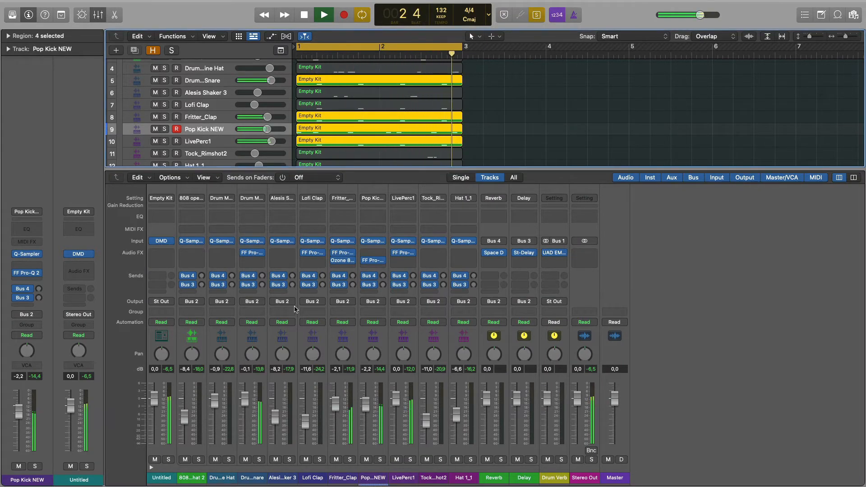
left_click(252, 241)
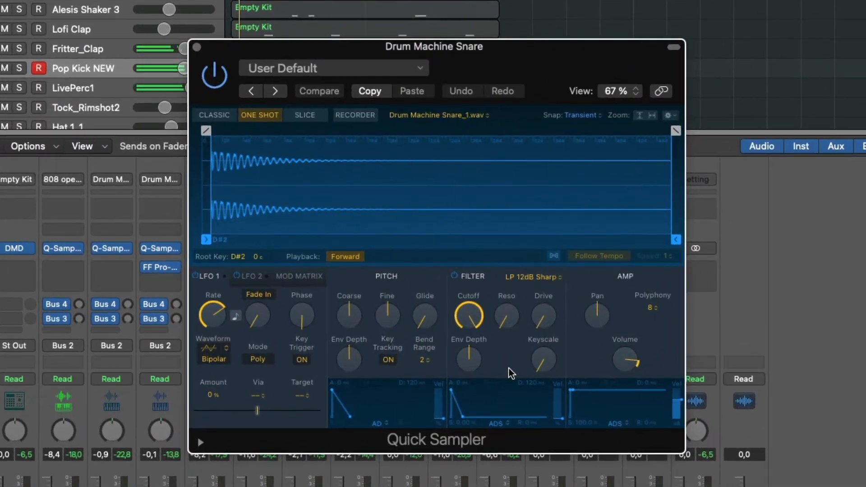
left_click_drag(591, 404, 604, 457)
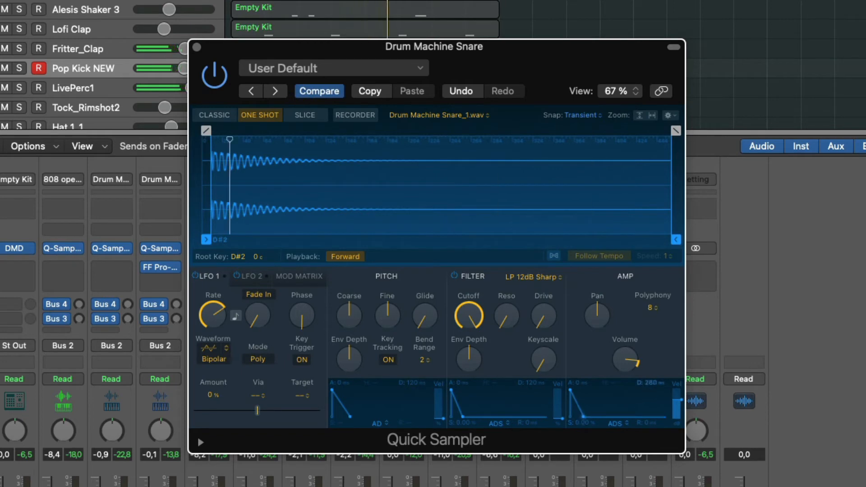
left_click_drag(583, 416, 583, 417)
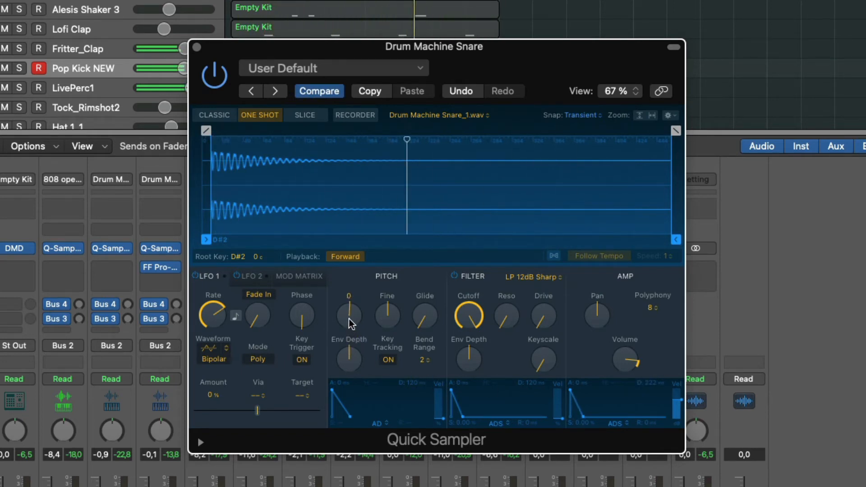
left_click_drag(350, 322, 339, 291)
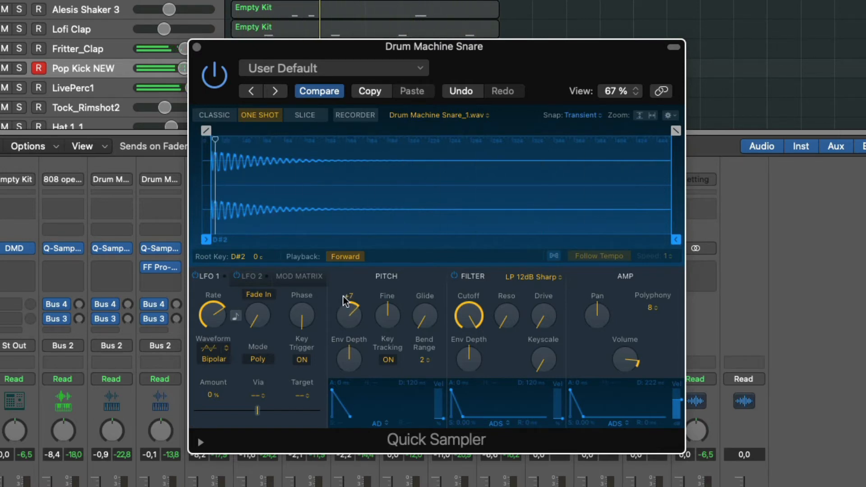
left_click(196, 47)
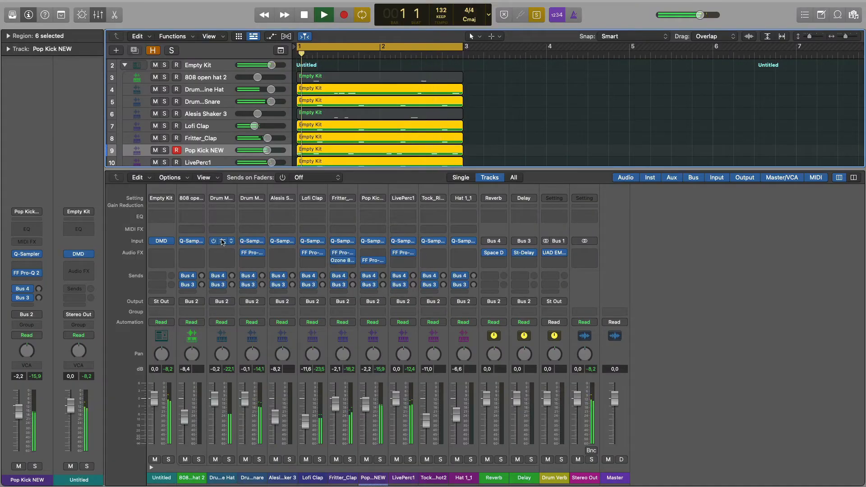
Open the Drum Machine Hat's Quick Sampler, switch its channel to Stereo Pan and pan it to -24
left_click(222, 240)
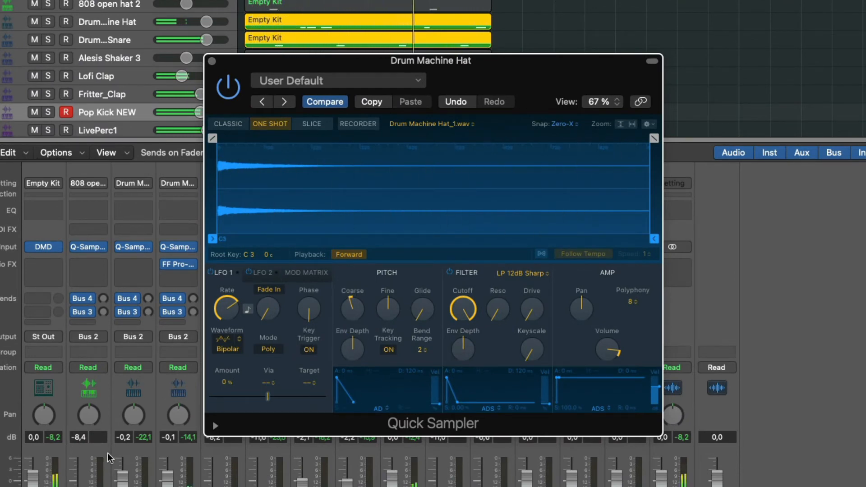
right_click(132, 420)
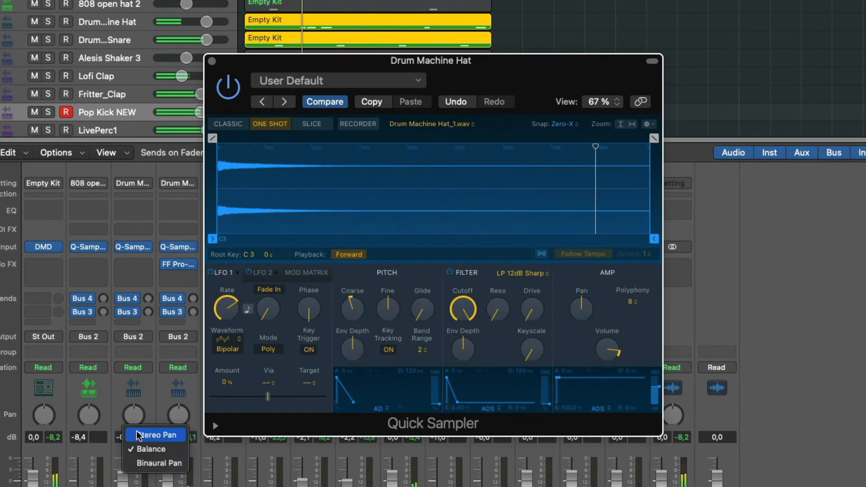
left_click(138, 434)
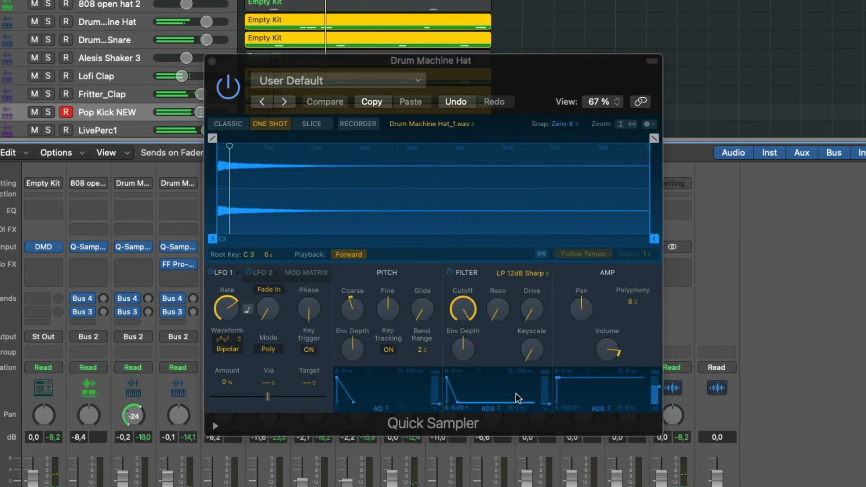
Shorten the Drum Machine Hat's amp envelope to a very short decay with 0% sustain
left_click_drag(605, 377, 612, 415)
left_click_drag(632, 380, 632, 378)
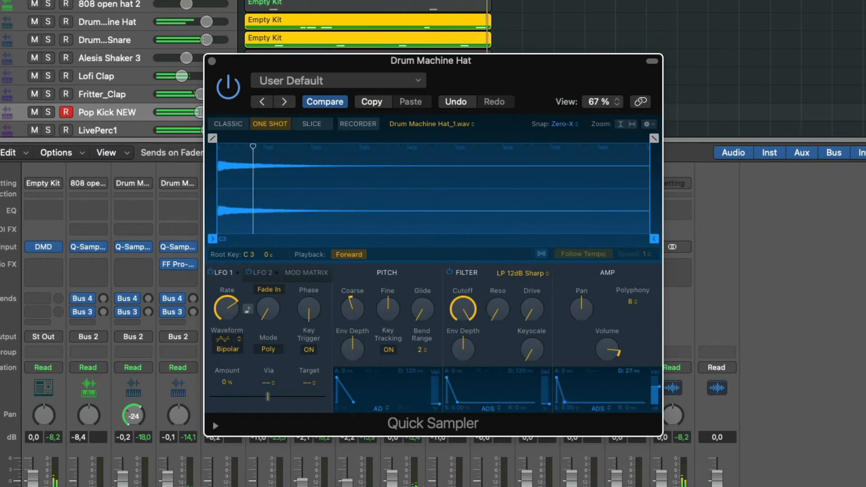
left_click_drag(629, 371, 629, 372)
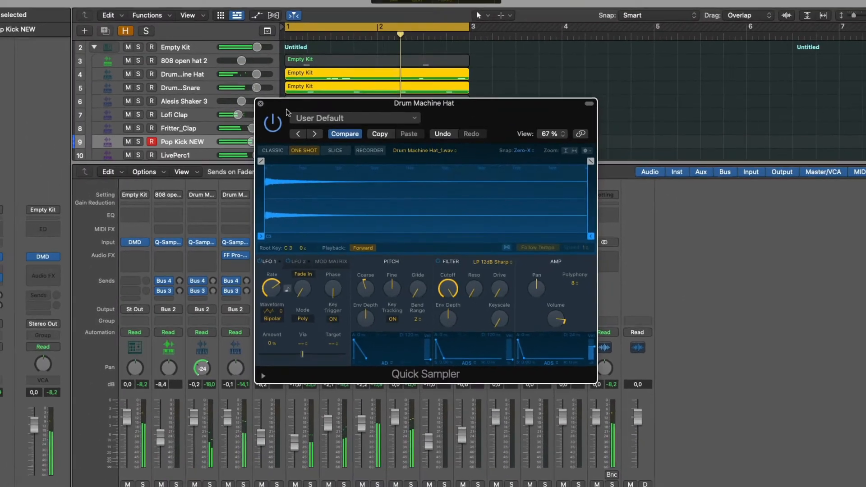
In Hat 1_1's Quick Sampler, shorten the amp decay to 38 ms with 0% sustain and adjust the coarse pitch
left_click(260, 103)
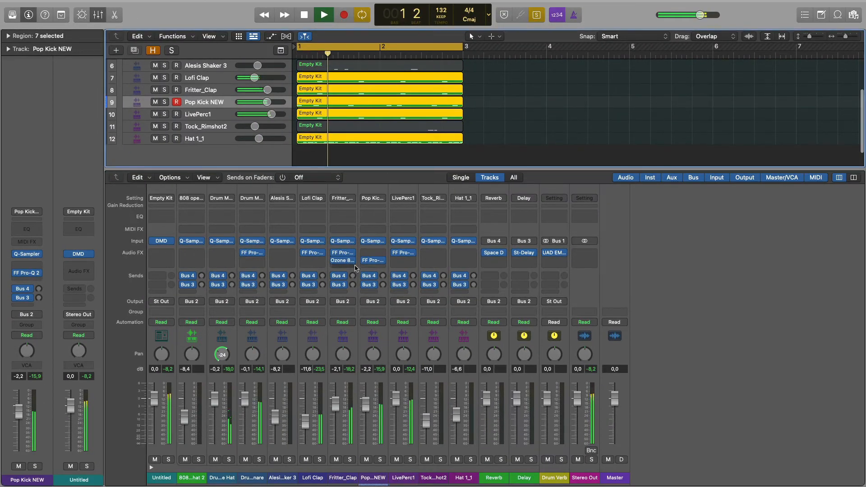
left_click(463, 241)
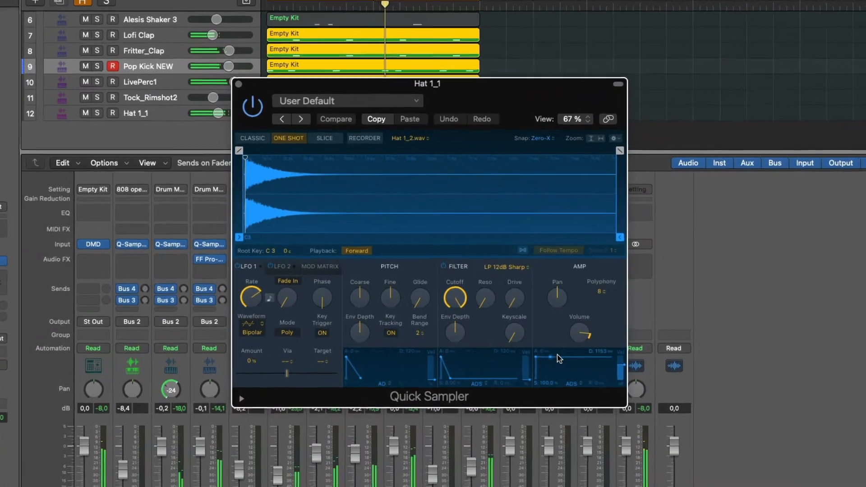
left_click_drag(533, 334, 532, 358)
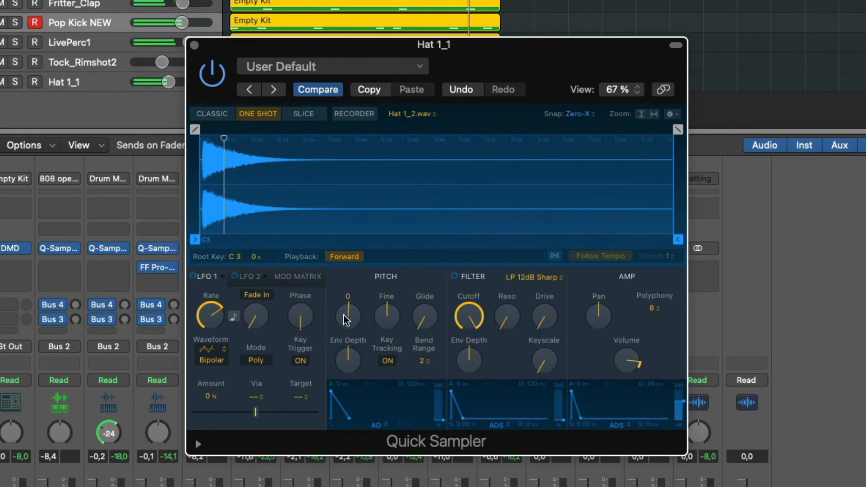
left_click_drag(342, 315, 344, 310)
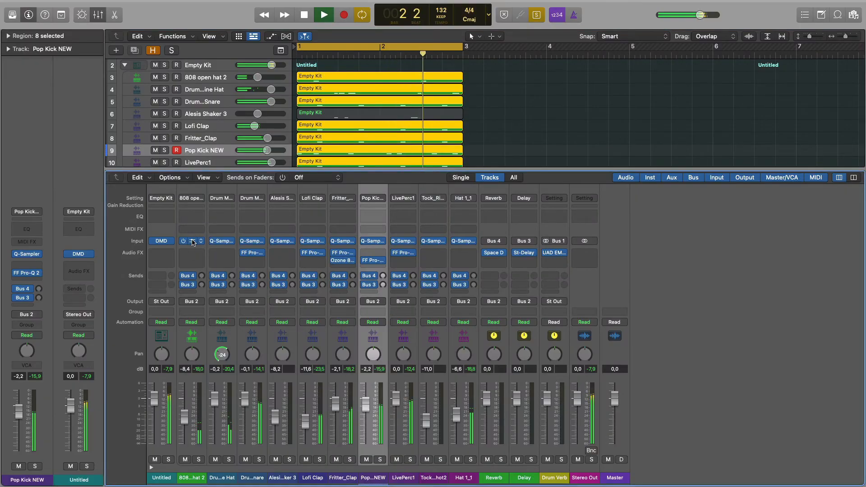
Switch the 808 open hat 2's Quick Sampler from One Shot to Classic mode
left_click(192, 242)
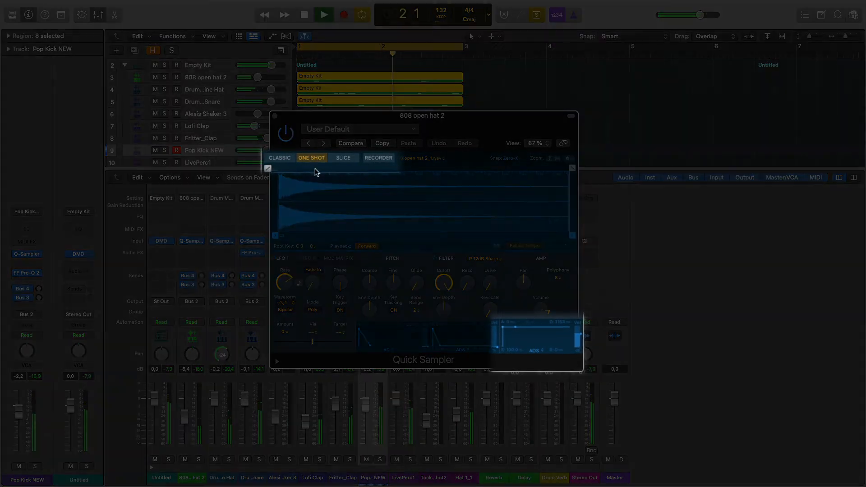
left_click(279, 158)
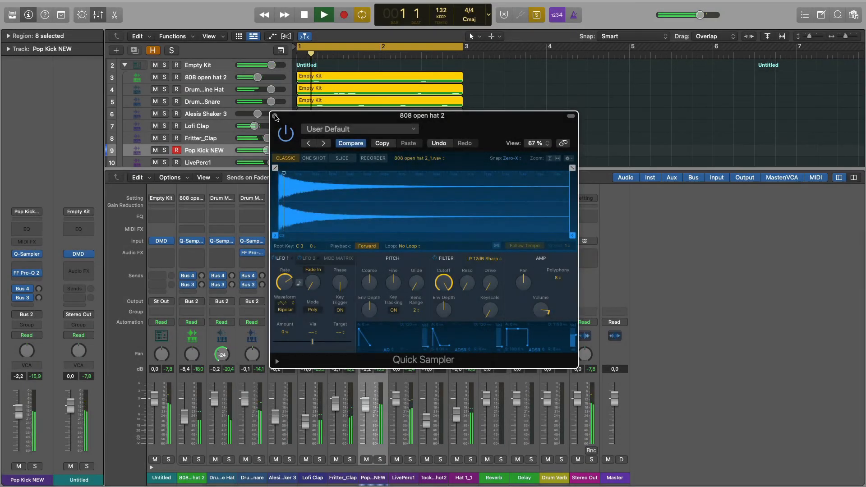
left_click(274, 116)
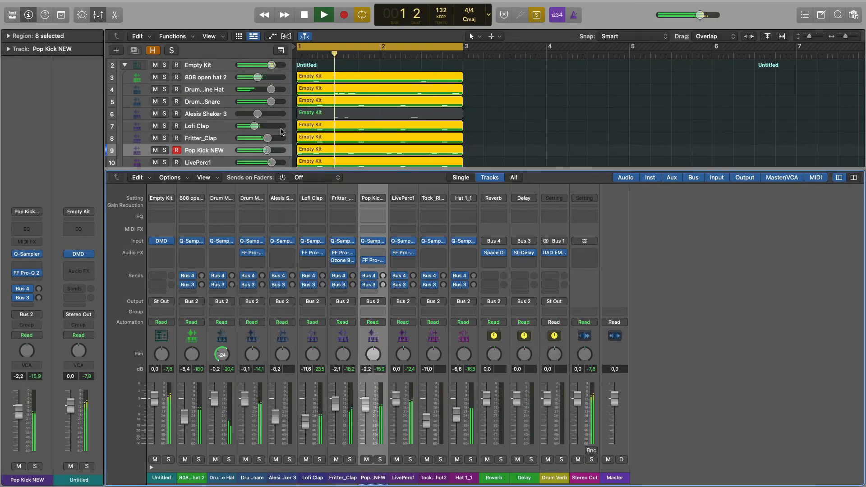
Open the 808 open hat 2 region in the Piano Roll, lengthen its second note slightly and shorten its first
left_click_drag(483, 79, 421, 80)
key("p")
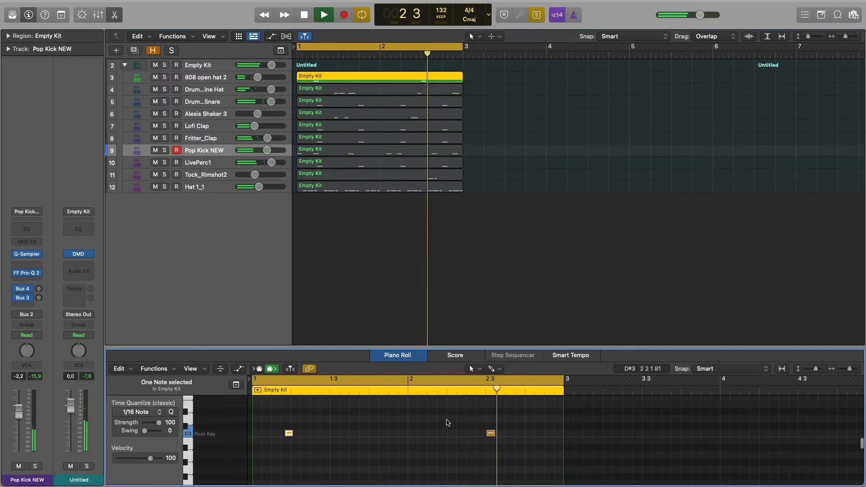
left_click_drag(494, 433, 498, 437)
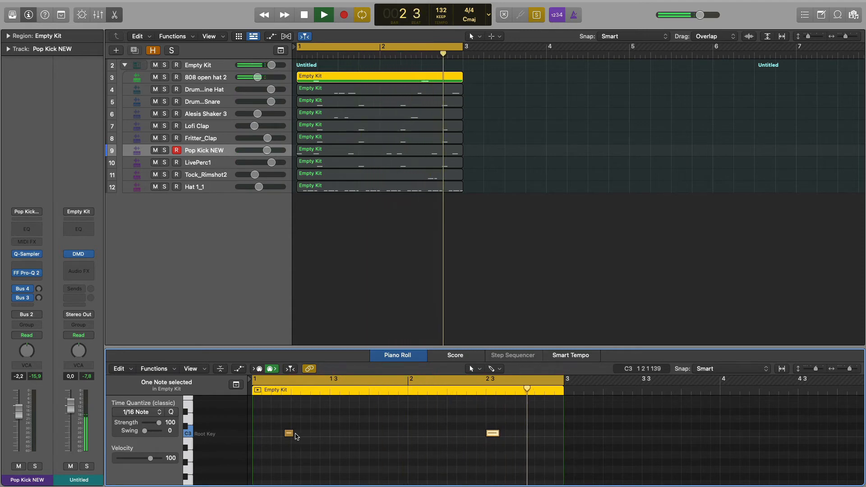
left_click_drag(293, 434, 291, 437)
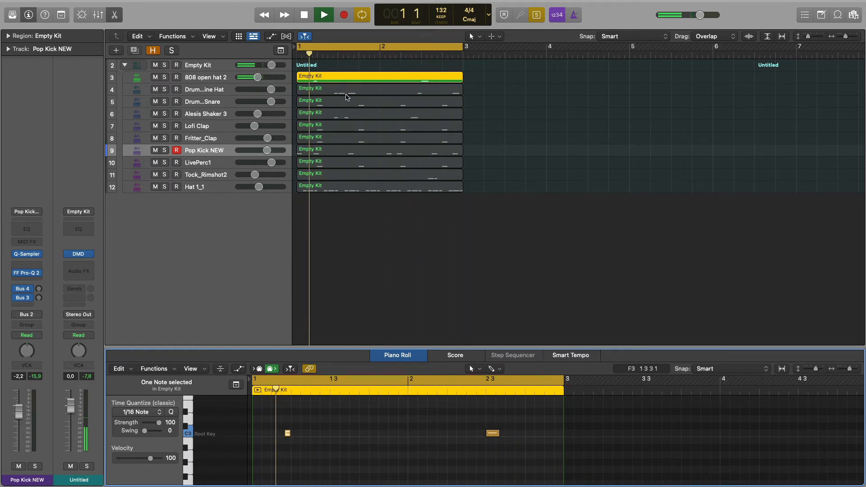
Add the Drum Machine Hat, Drum Machine Snare, Lofi Clap, Fritter_Clap, Pop Kick NEW, LivePerc1 and Hat 1_1 regions to the soloed selection
left_click(346, 95, "shift")
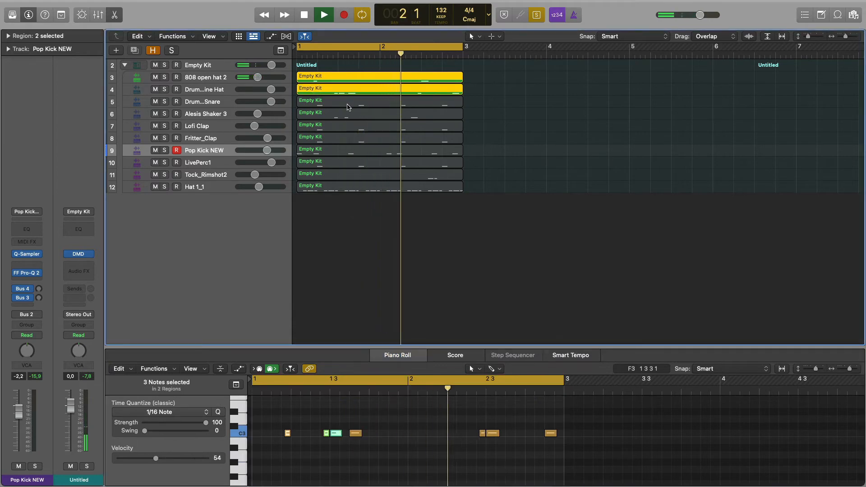
left_click(348, 104, "shift")
left_click(347, 128, "shift")
left_click(347, 140, "shift")
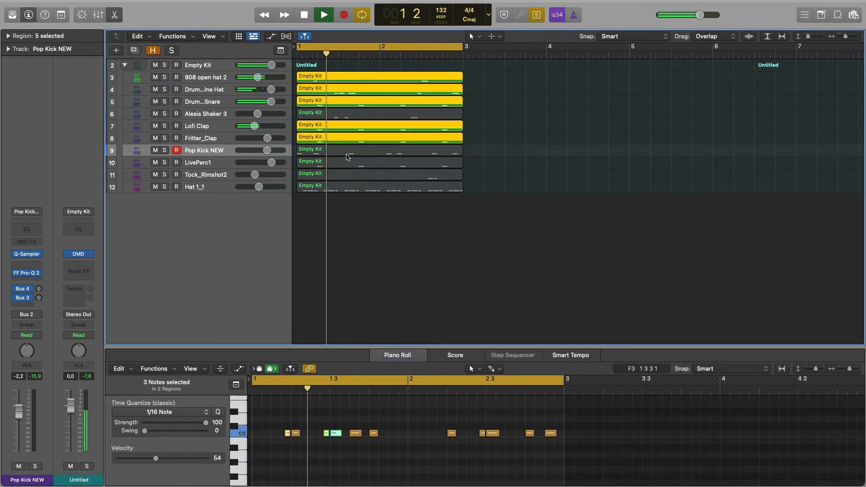
left_click(347, 152, "shift")
left_click(347, 165, "shift")
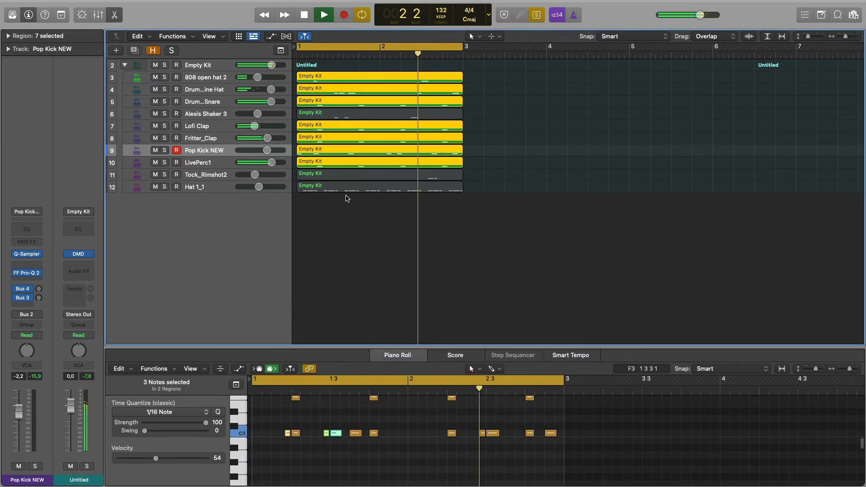
left_click(346, 191, "shift")
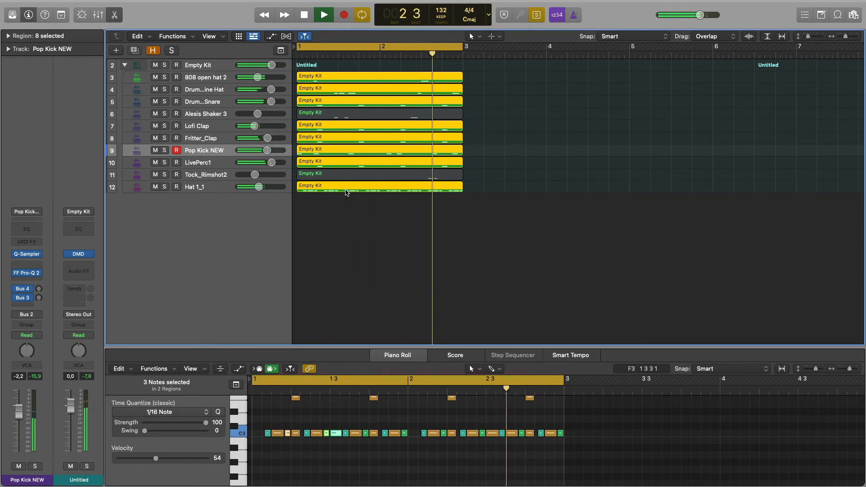
In the mixer, send all selected drum channels except the kick to Bus 1 (Drum Verb) at about -31 dB
key("x")
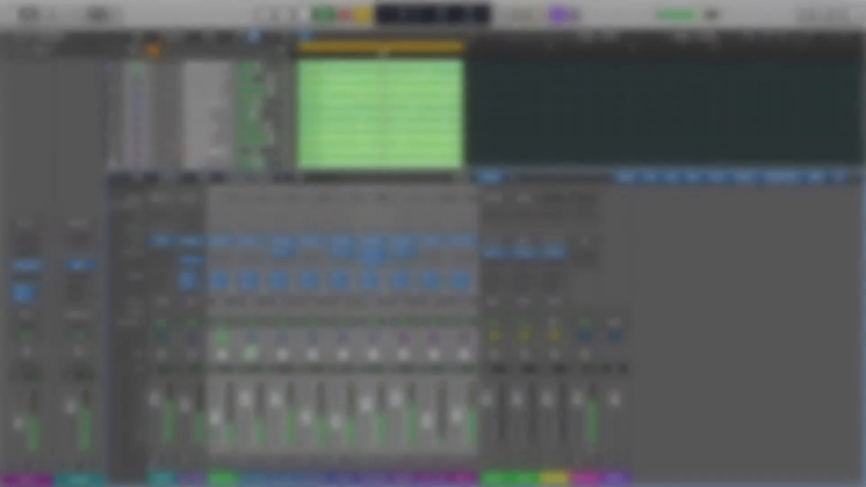
left_click(216, 291)
mouse_move(219, 306)
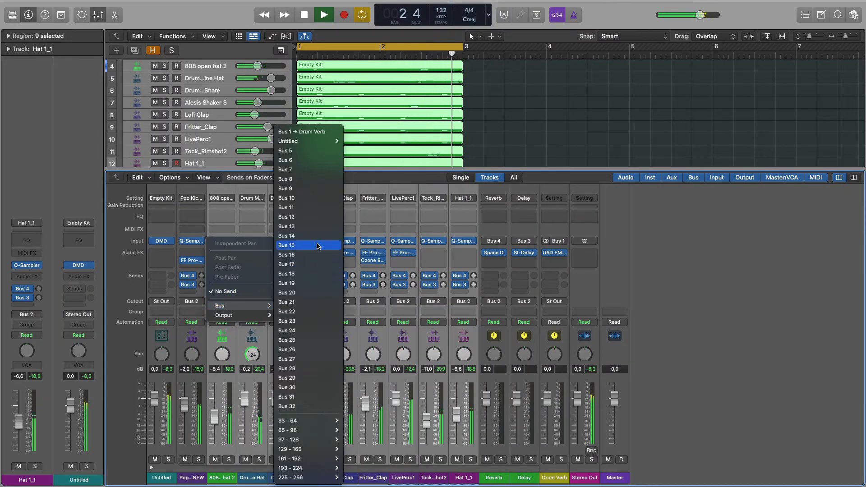
left_click(306, 132)
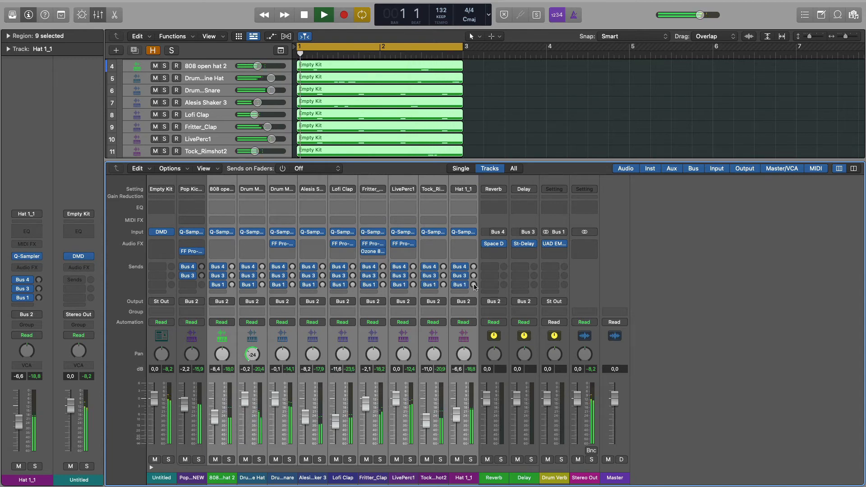
left_click_drag(473, 285, 473, 278)
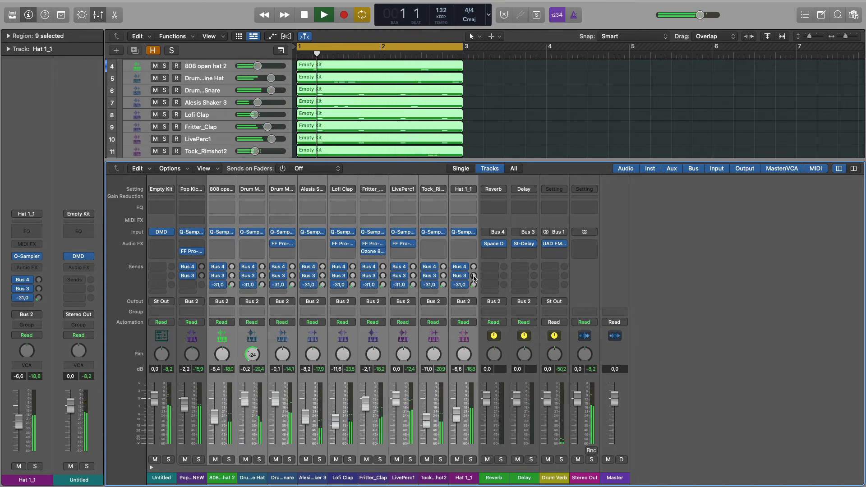
Open the Drum Verb's UAD EMT 140 plate reverb, check its wet mix switch and close the plug-in
left_click(556, 245)
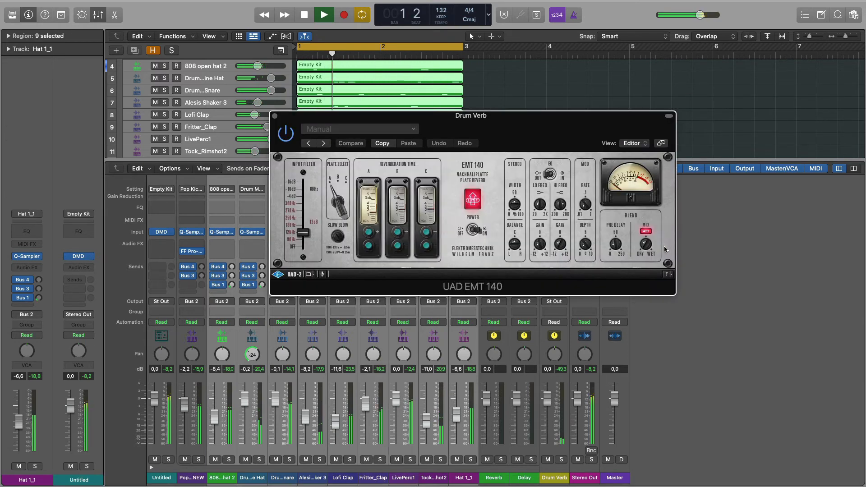
left_click(647, 234)
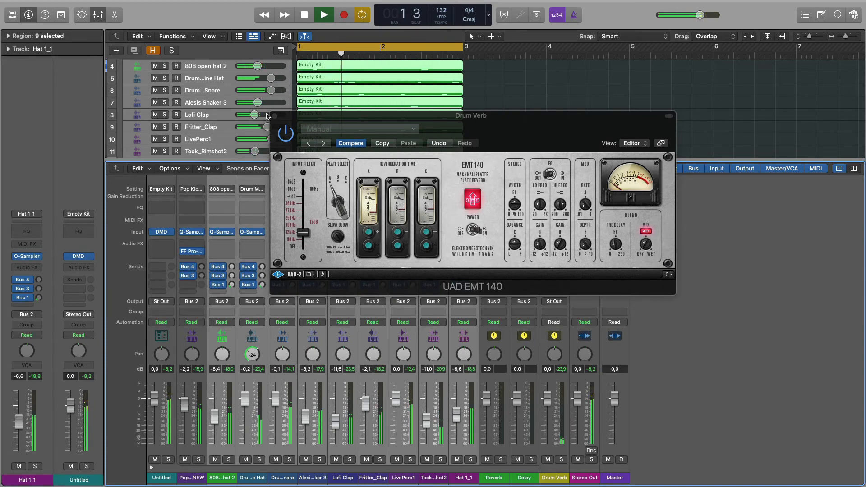
left_click(274, 116)
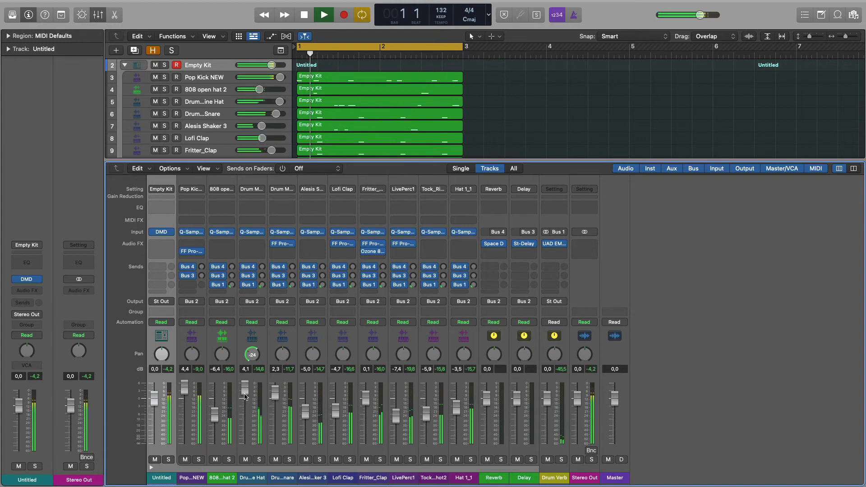
Insert the FabFilter Pro-MB multiband compressor on the Empty Kit channel
left_click(165, 247)
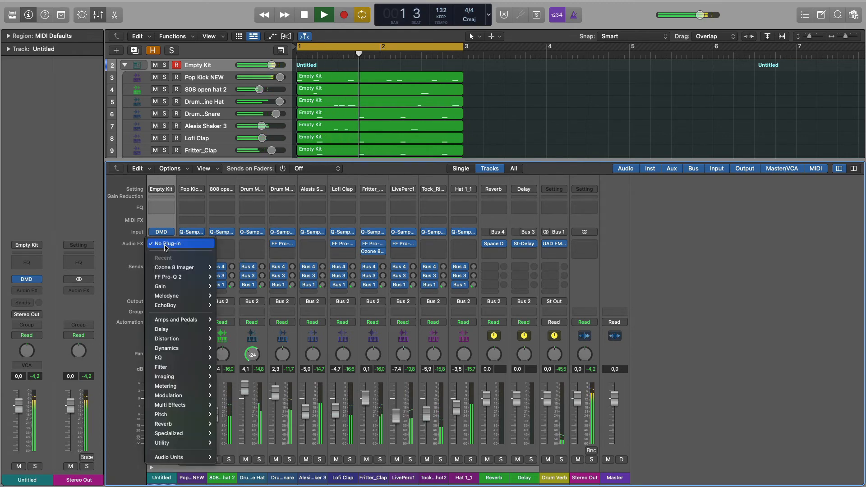
mouse_move(185, 458)
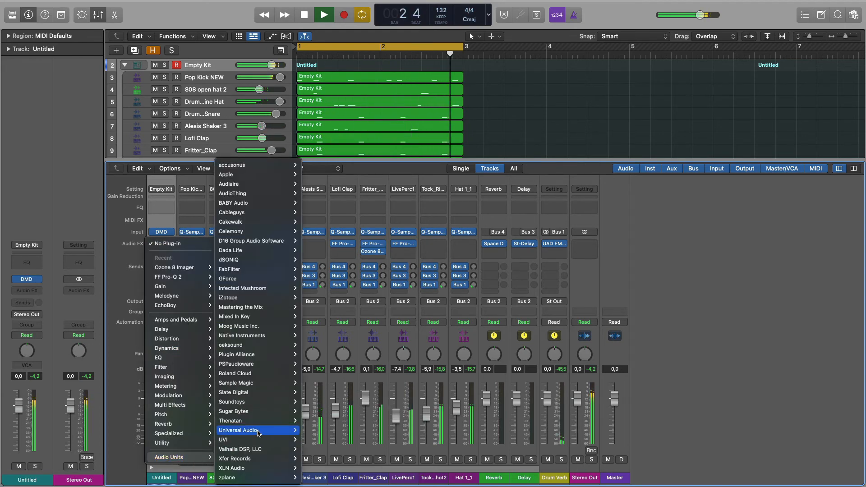
mouse_move(266, 269)
mouse_move(360, 288)
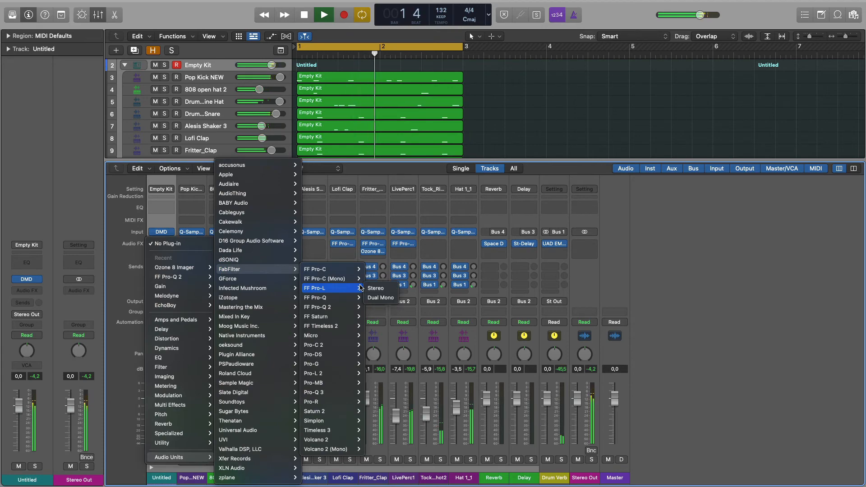
left_click(323, 384)
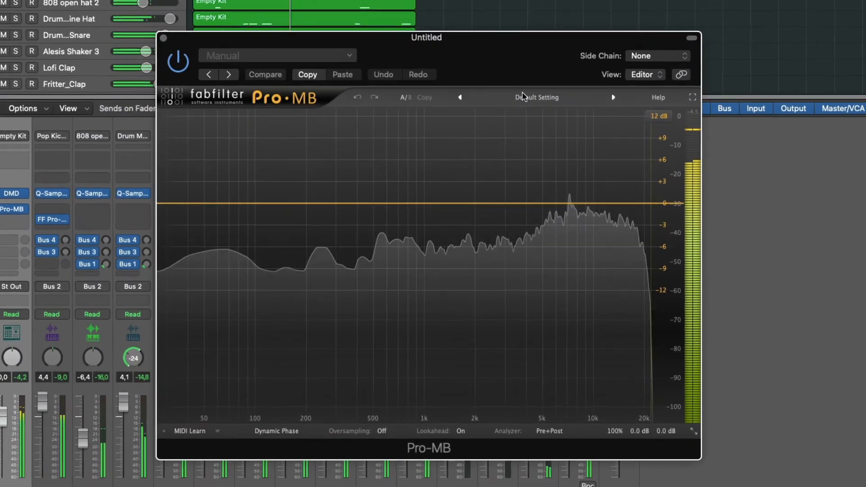
Load Pro-MB's Mix Bus preset Punch and Levelling 02 bM, A/B it against the default setting and keep the preset
left_click(545, 158)
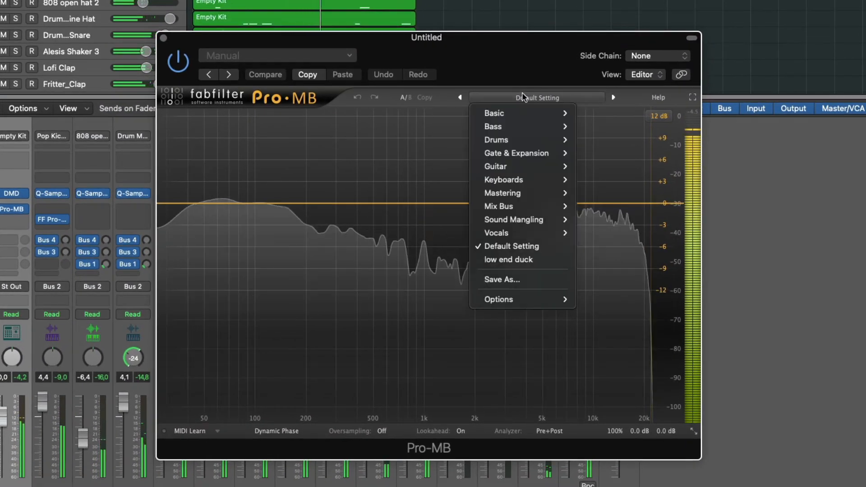
mouse_move(541, 206)
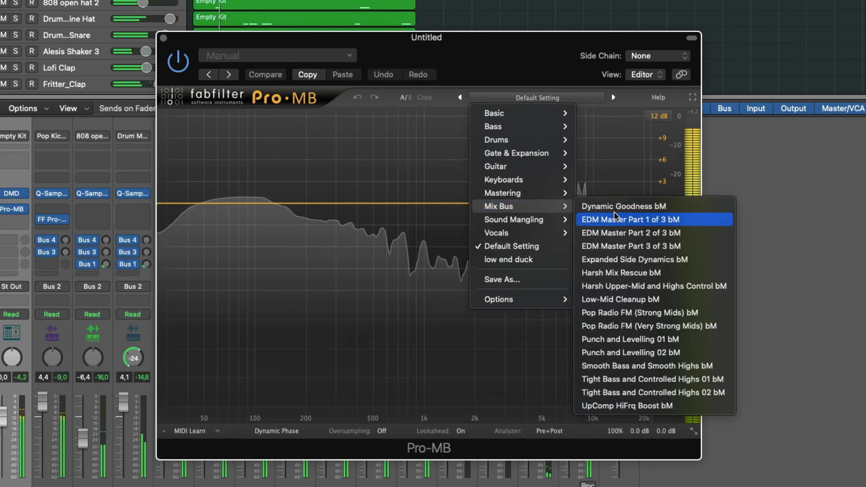
left_click(619, 353)
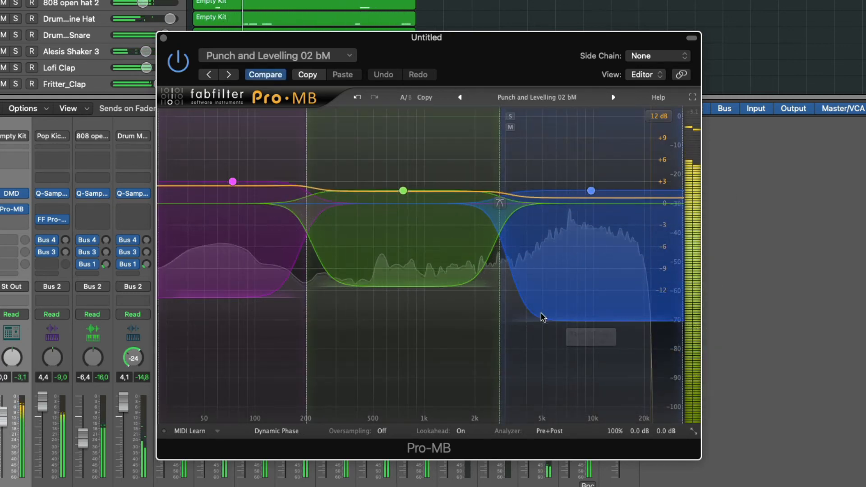
left_click(409, 100)
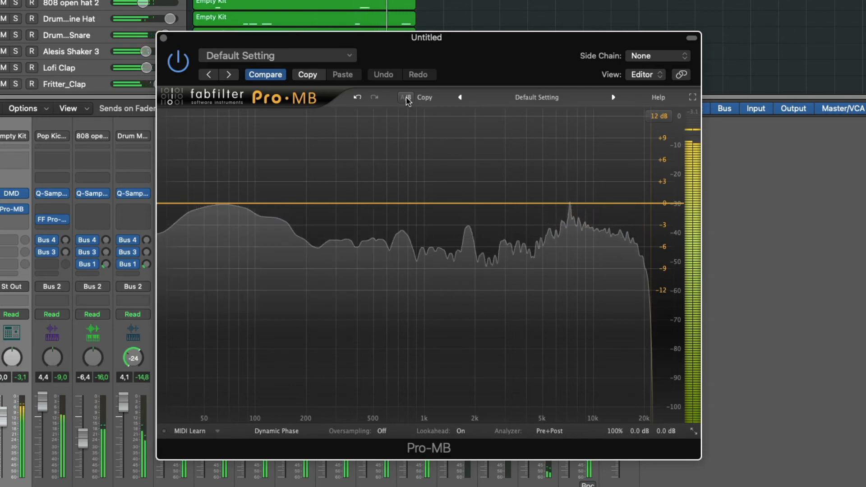
left_click(406, 98)
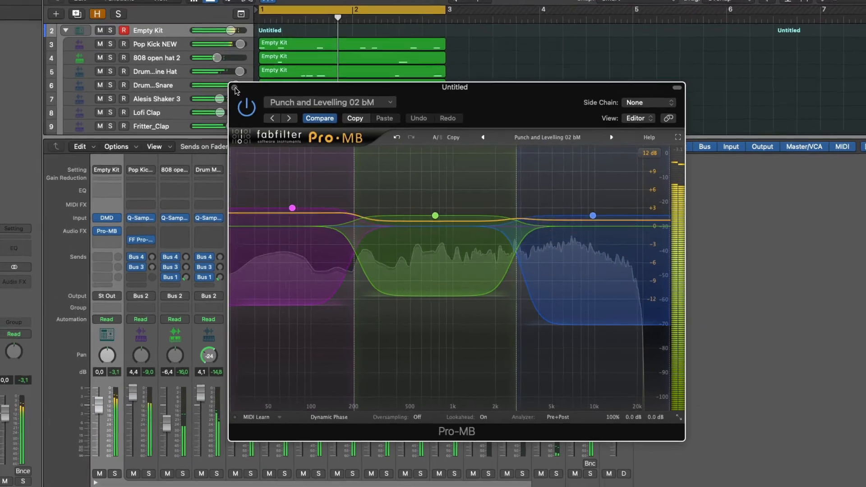
left_click(184, 52)
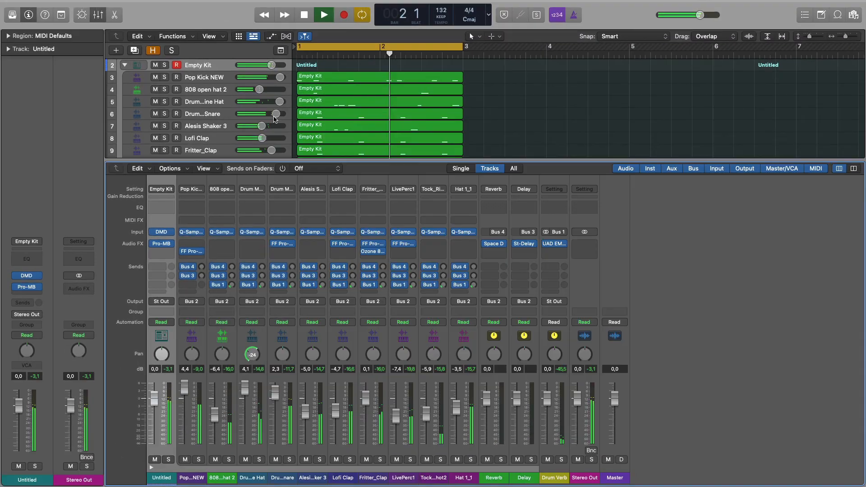
Insert the stereo PSP MixSaturator2 after Pro-MB on the Empty Kit channel
left_click(167, 253)
mouse_move(208, 464)
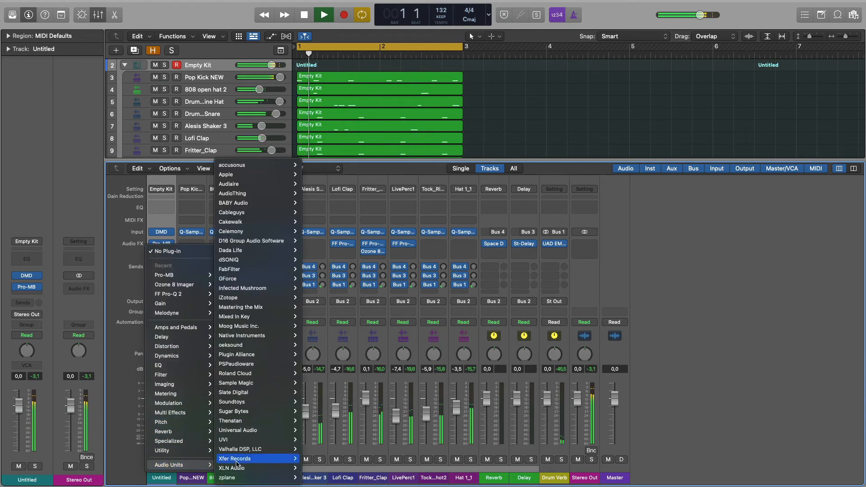
mouse_move(235, 464)
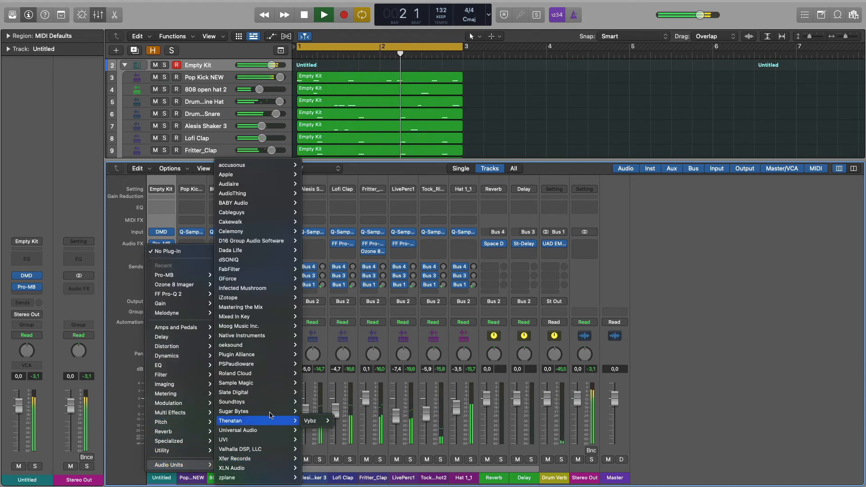
mouse_move(270, 363)
mouse_move(334, 411)
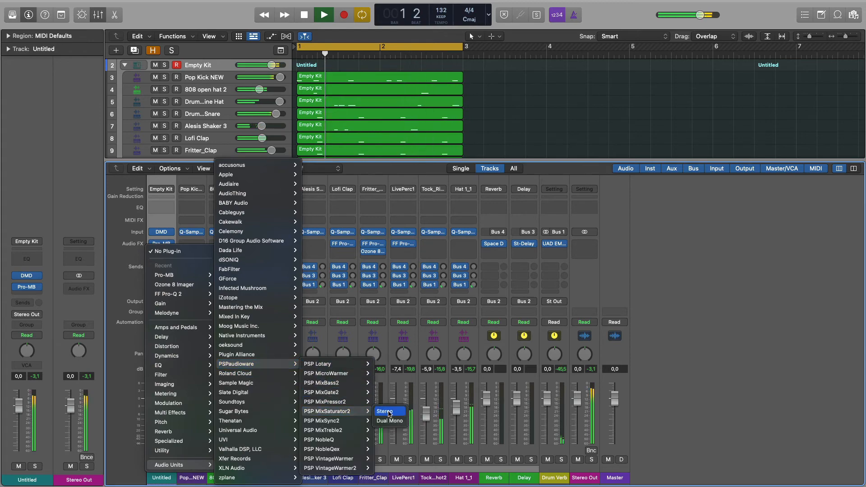
left_click(385, 411)
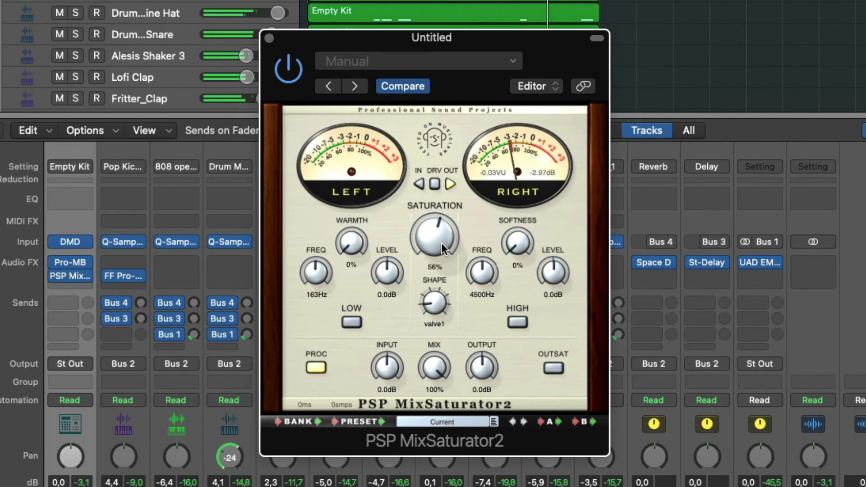
Set MixSaturator2 to 55% saturation with the tape1 shape and a 41% mix, and close the plug-in
left_click_drag(442, 244, 441, 247)
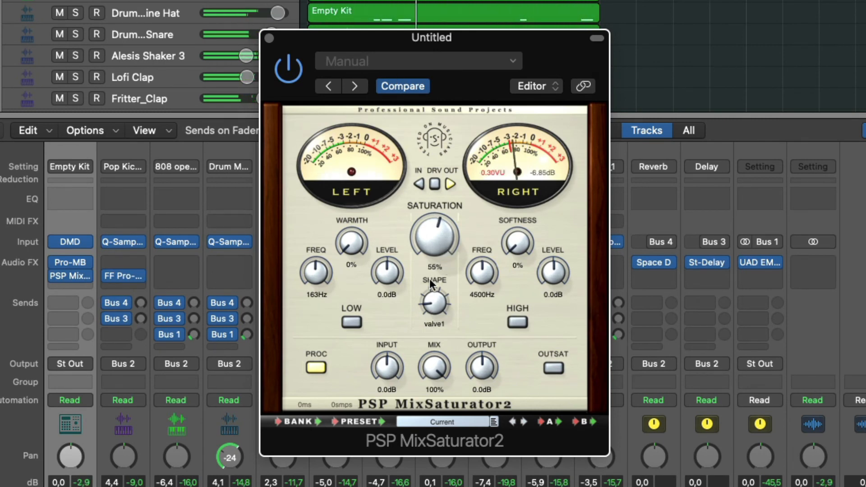
left_click_drag(431, 297, 421, 170)
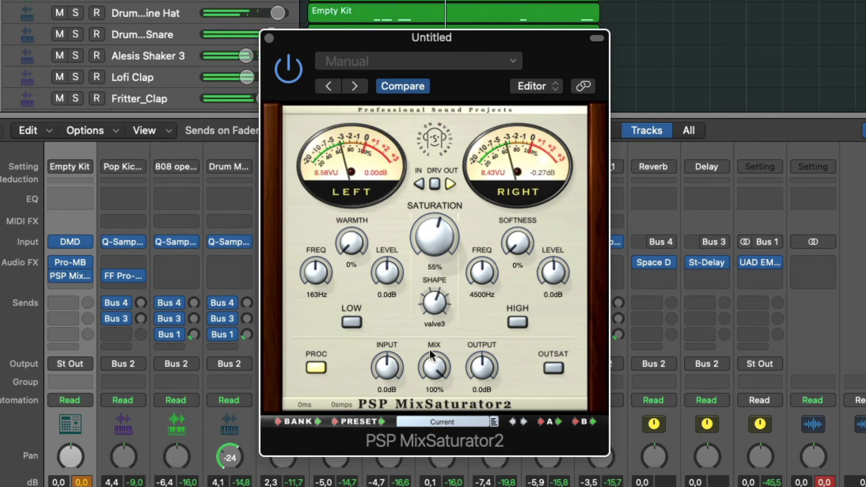
left_click_drag(434, 367, 434, 381)
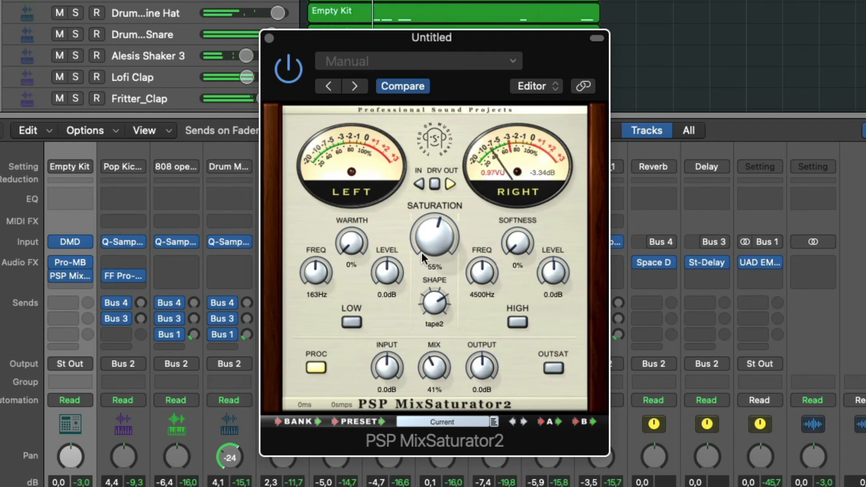
left_click_drag(421, 253, 420, 278)
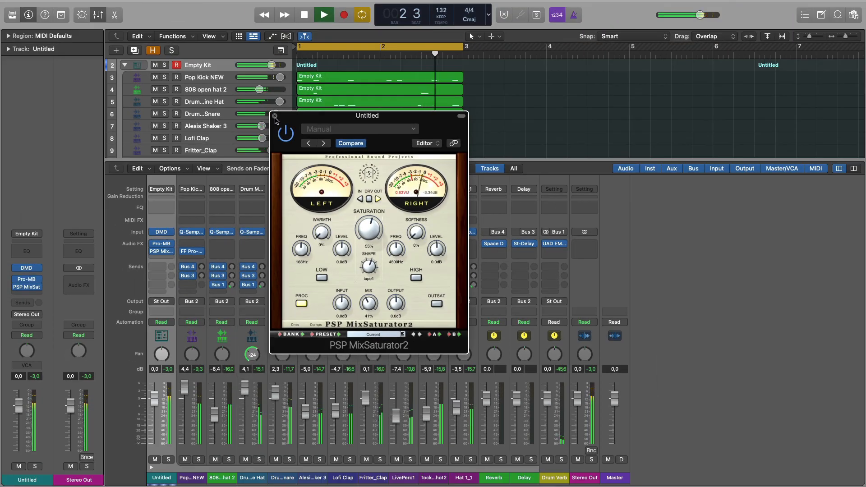
left_click(274, 109)
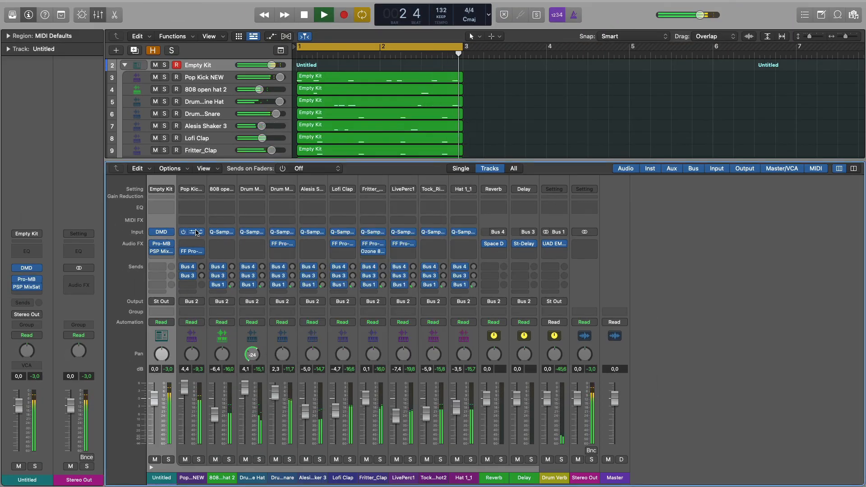
Insert the stereo PSP MicroWarmer after MixSaturator2 on the Empty Kit channel
left_click(172, 255)
mouse_move(189, 472)
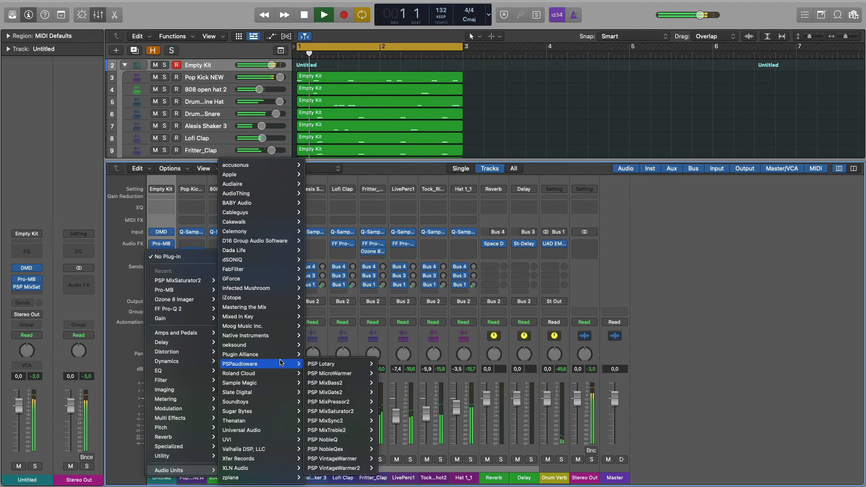
mouse_move(272, 364)
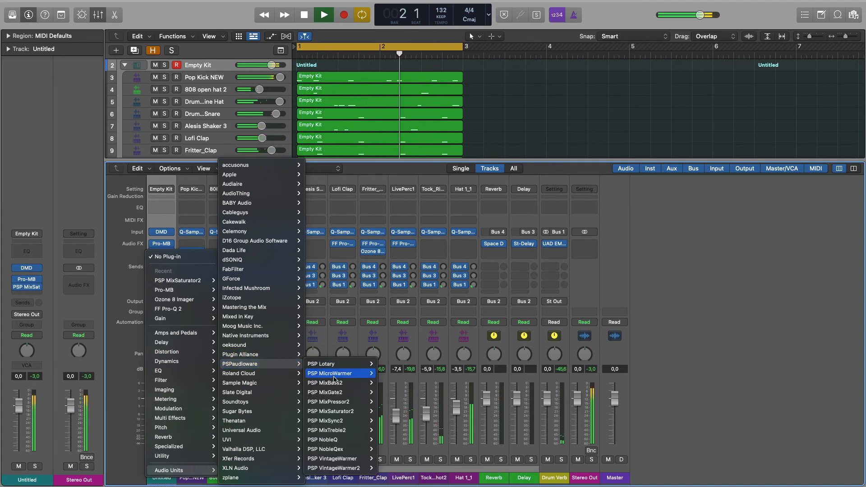
mouse_move(354, 423)
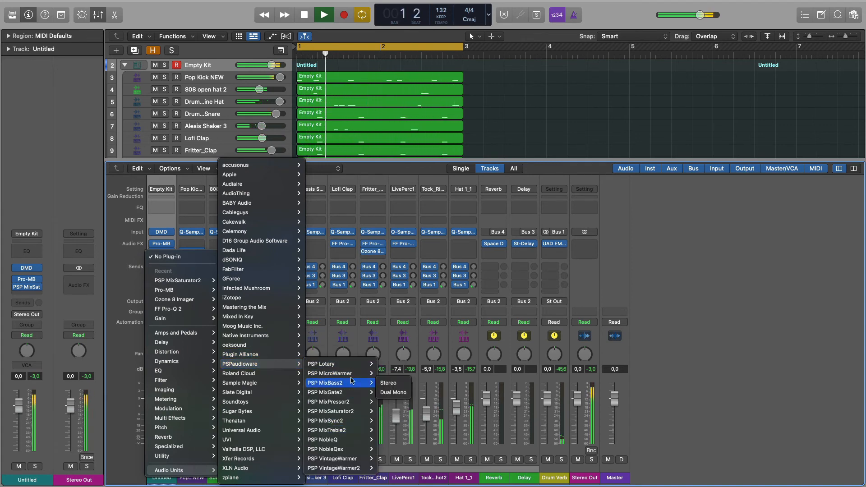
mouse_move(343, 374)
left_click(382, 374)
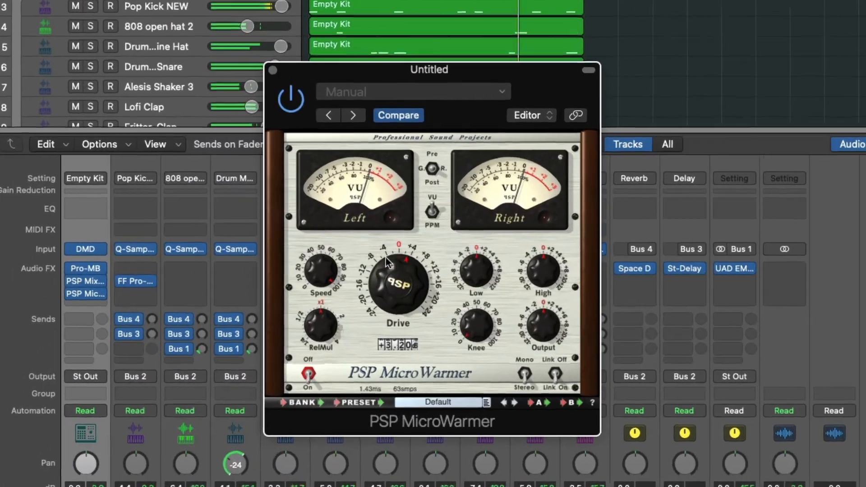
Raise MicroWarmer's drive, set its output to about -4.6 dB and knee to about 5.6%, compare it switched off and on, and close it
mouse_move(386, 258)
left_mouse_down()
mouse_move(382, 246)
mouse_move(383, 254)
left_mouse_up()
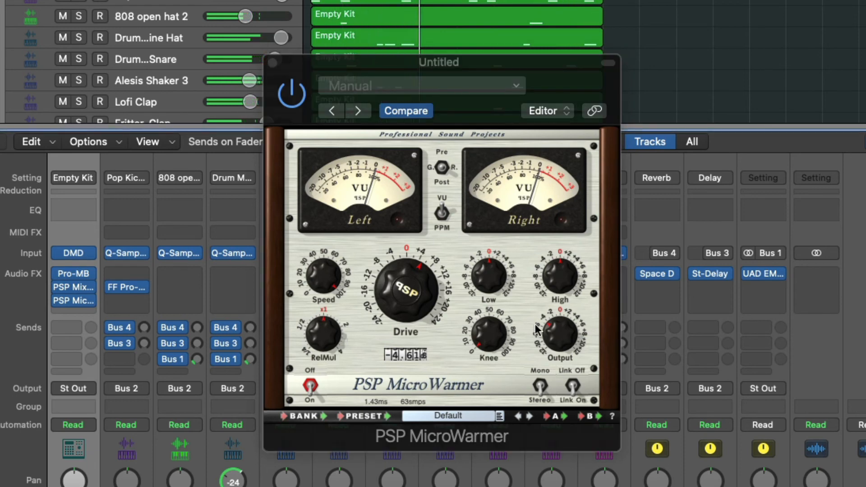
left_click(550, 331)
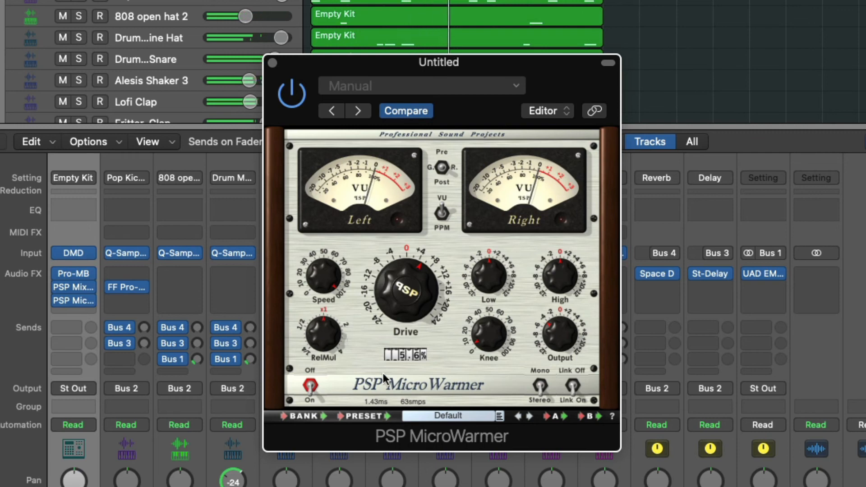
left_click(310, 386)
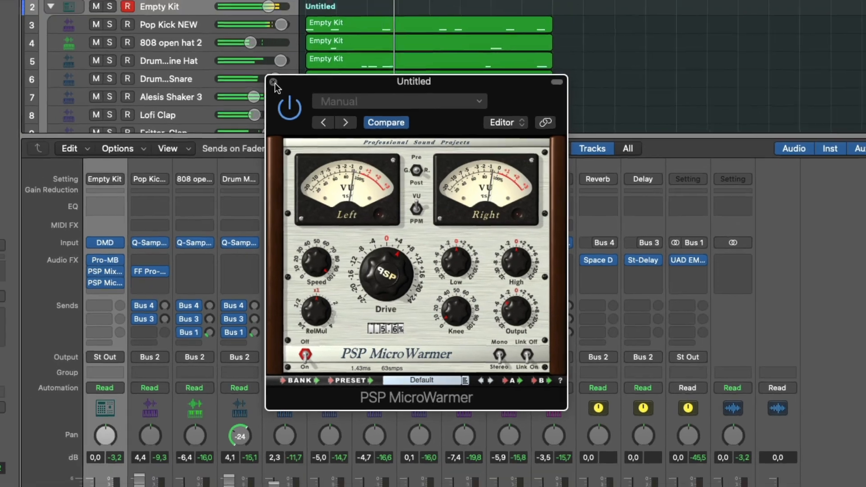
left_click(272, 62)
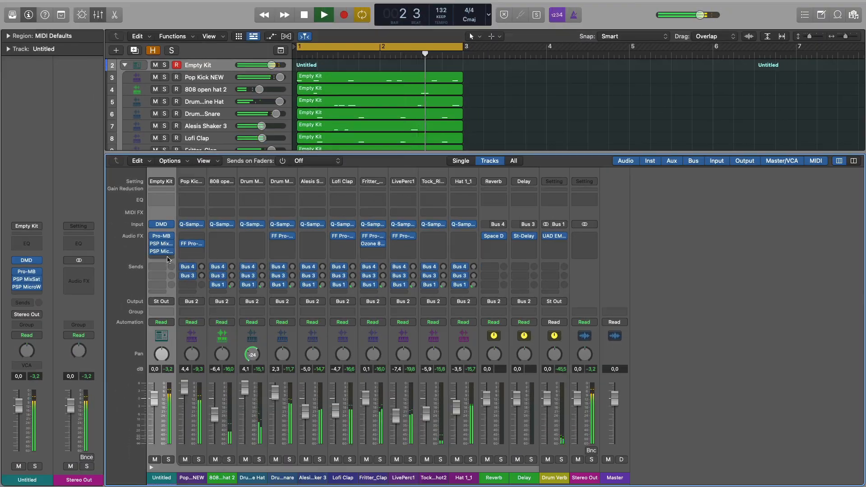
Insert oeksound's stereo spiff transient processor after MicroWarmer on the Empty Kit channel
left_click(131, 276)
mouse_move(193, 469)
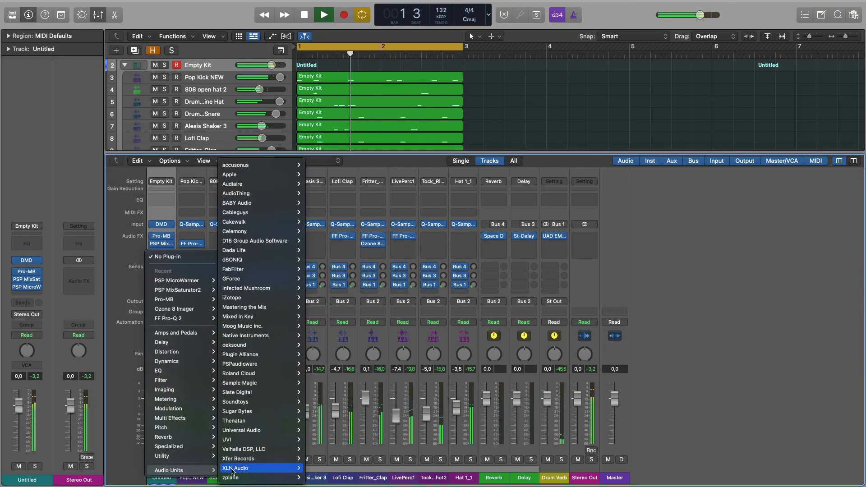
mouse_move(259, 345)
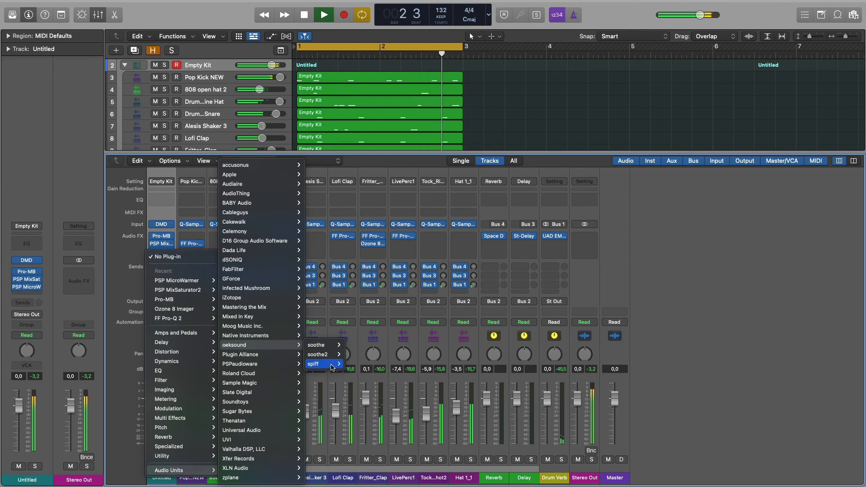
mouse_move(333, 367)
left_click(359, 366)
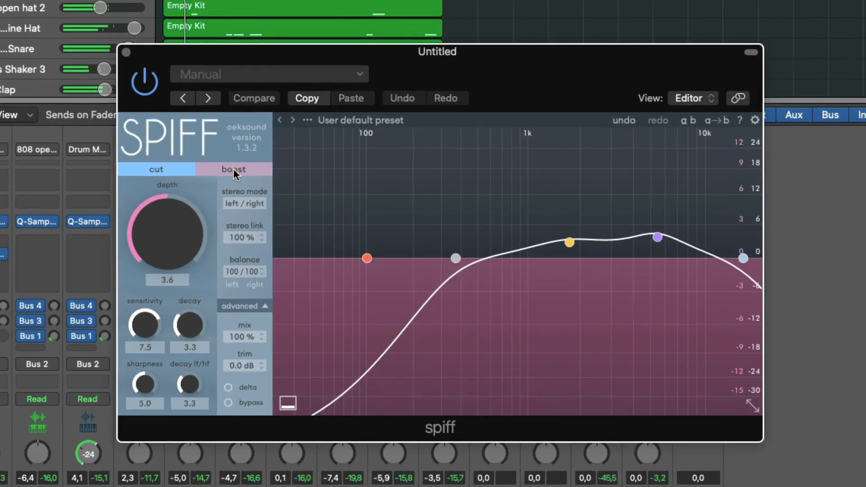
Switch spiff to boost mode with a depth of 1.7 and a trim of -1.6 dB
left_click(233, 168)
left_click_drag(178, 219, 178, 268)
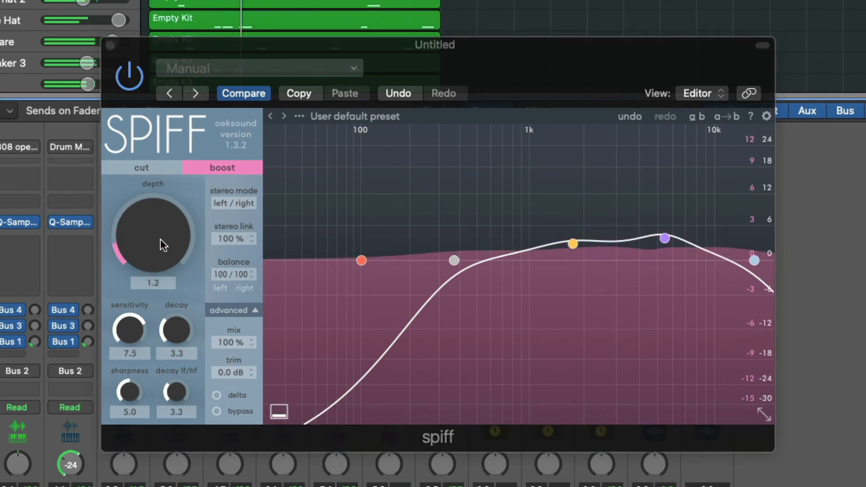
left_click_drag(160, 239, 160, 229)
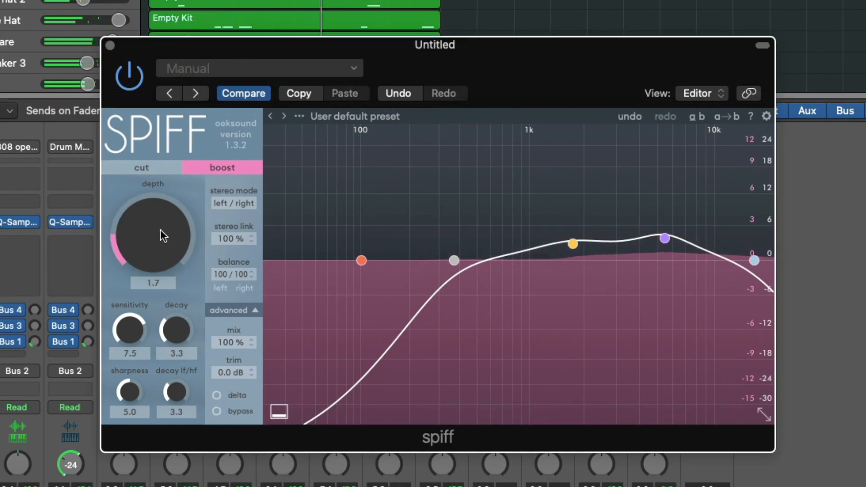
left_click_drag(221, 369, 223, 381)
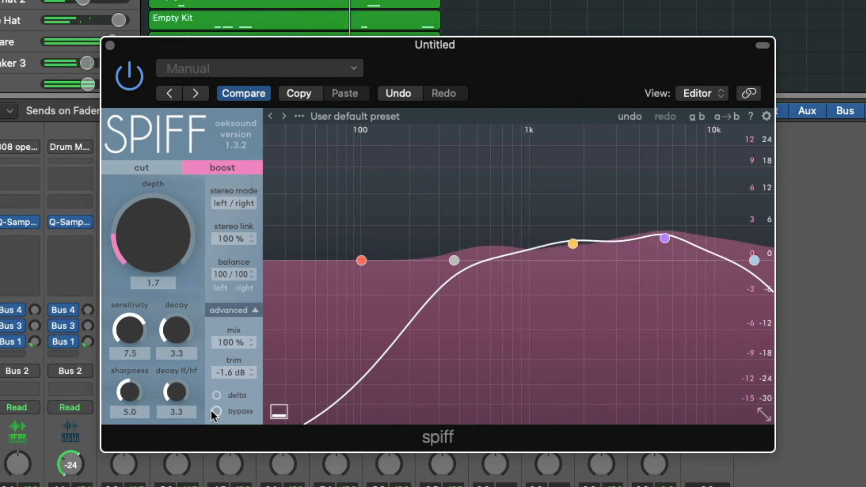
Raise spiff's low-mid band, set band 2 to about 1.4 kHz at 6.7 dB and band 3 to 6.1 kHz at 5.7 dB, and A/B with bypass
left_click_drag(454, 260, 447, 243)
left_click_drag(573, 243, 572, 229)
left_click_drag(666, 233, 673, 227)
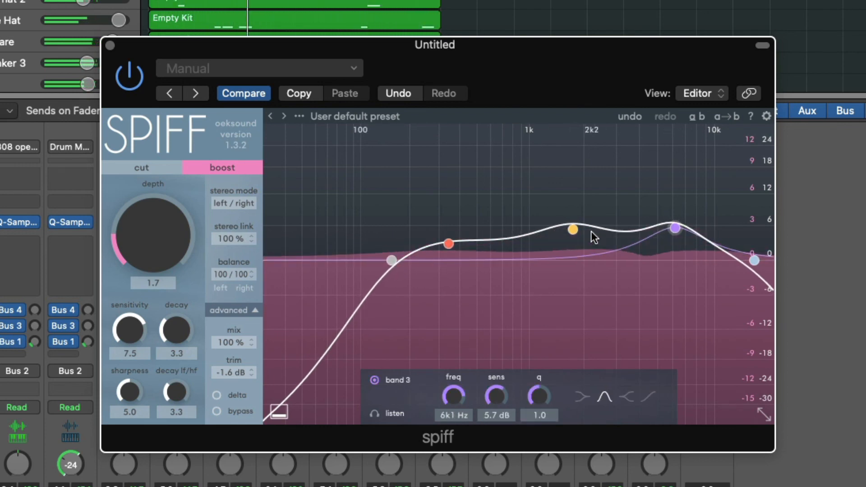
left_click_drag(572, 230, 559, 223)
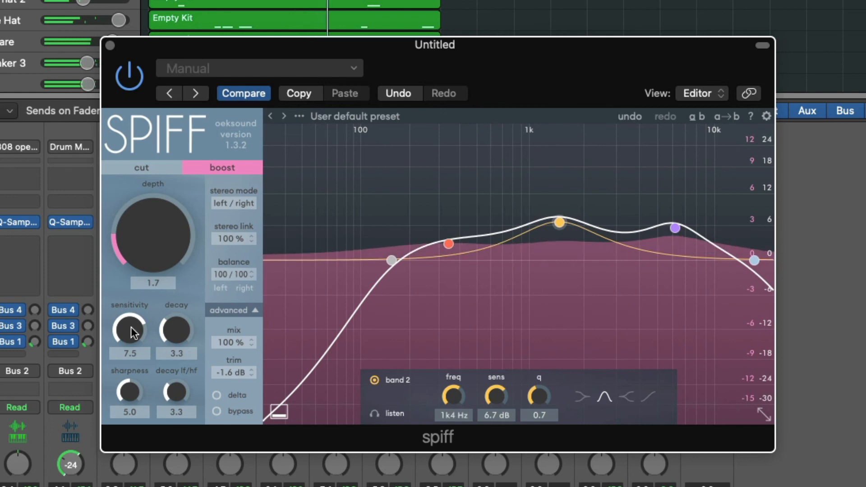
left_click(216, 410)
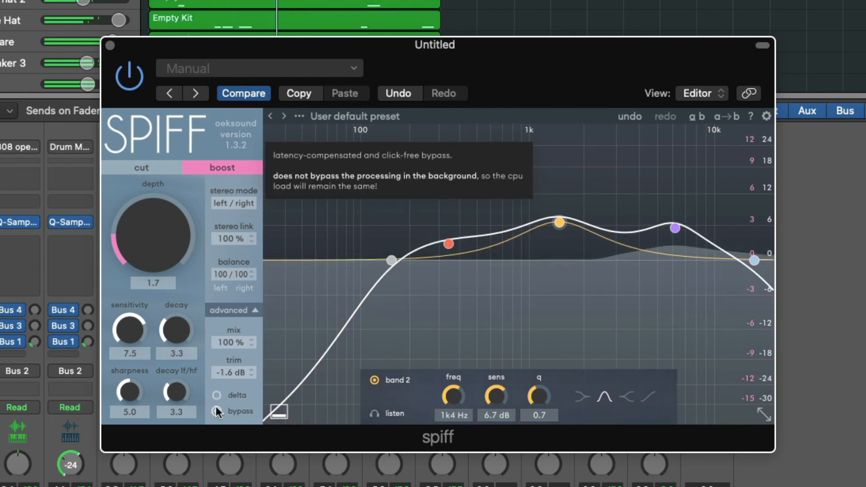
left_click(215, 409)
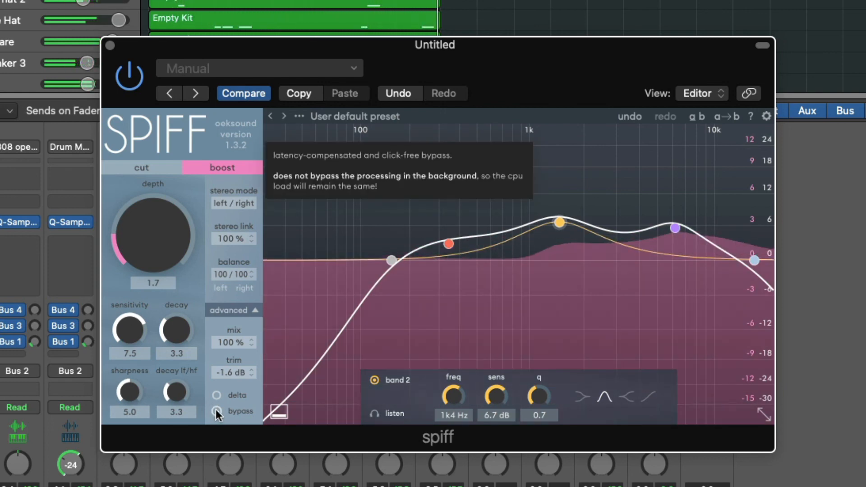
Reduce spiff's band 2 sensitivity, raise the low-mid band, move the low cut to about 123 Hz and close the plug-in
left_click_drag(558, 222, 557, 231)
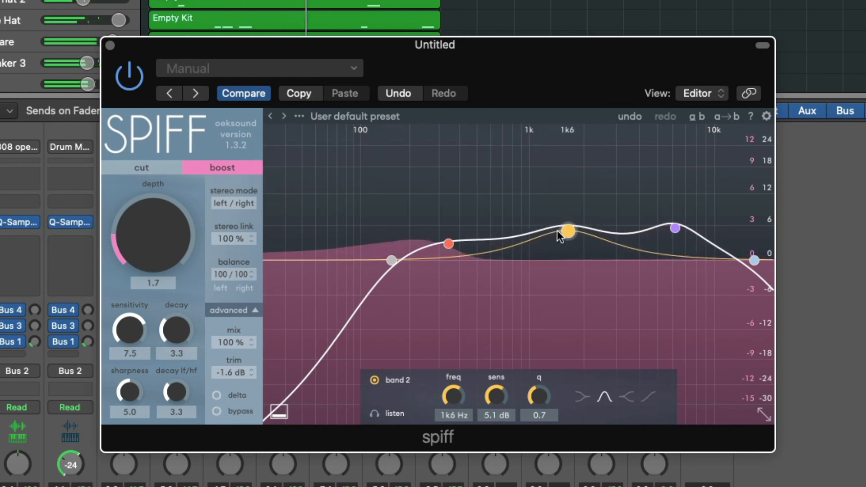
left_click_drag(448, 244, 443, 231)
left_click_drag(392, 260, 375, 259)
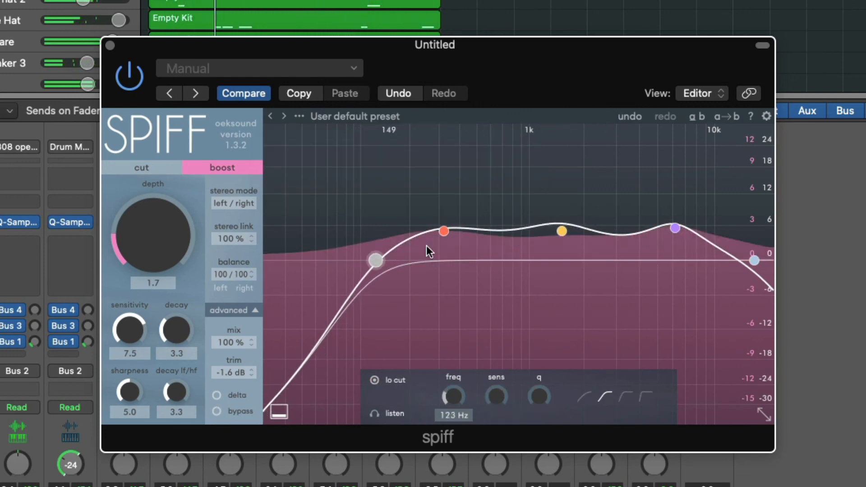
left_click(110, 45)
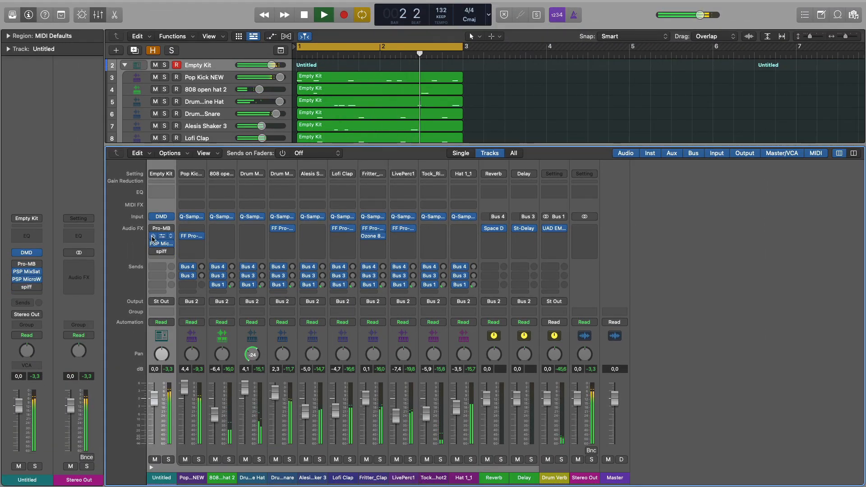
Bypass Pro-MB, MixSaturator2, MicroWarmer and spiff on the Empty Kit channel to hear the unprocessed drums
left_click(152, 237)
left_click(152, 246)
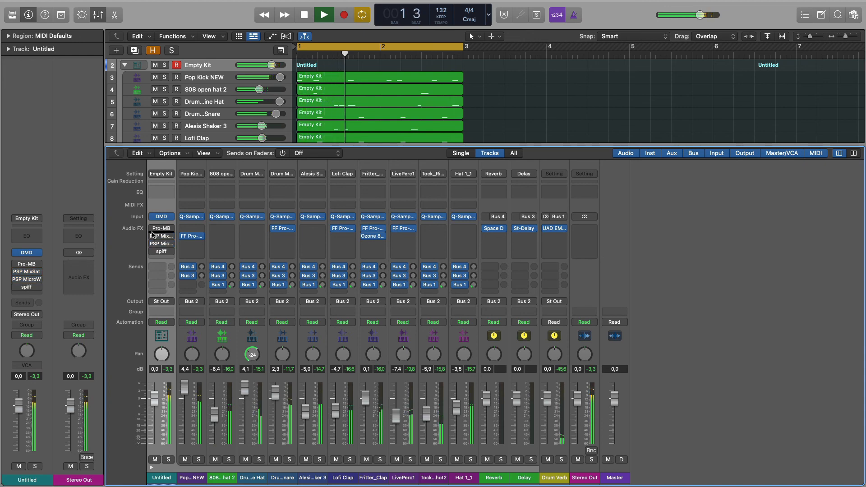